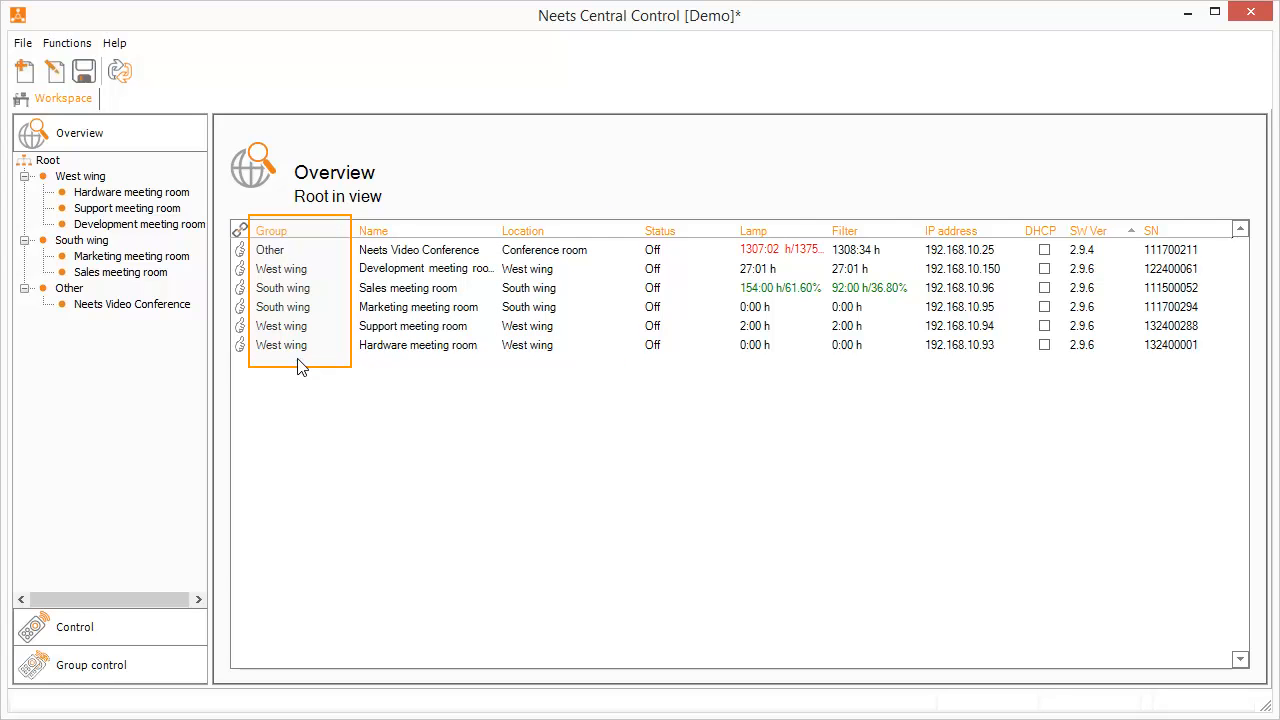
{"action": "left_click", "coordinate": [679, 359]}
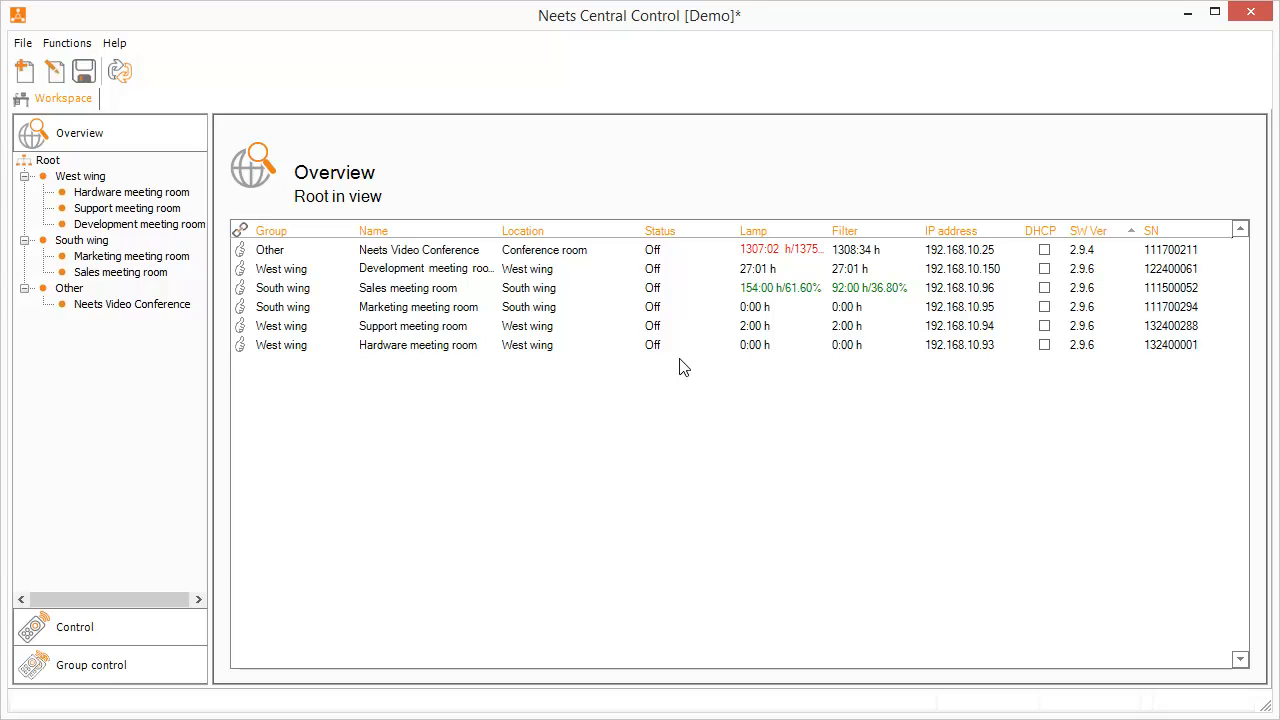
{"action": "left_click", "coordinate": [823, 354]}
{"action": "left_click", "coordinate": [1084, 362]}
{"action": "left_click", "coordinate": [240, 346]}
{"action": "mouse_move", "coordinate": [241, 352]}
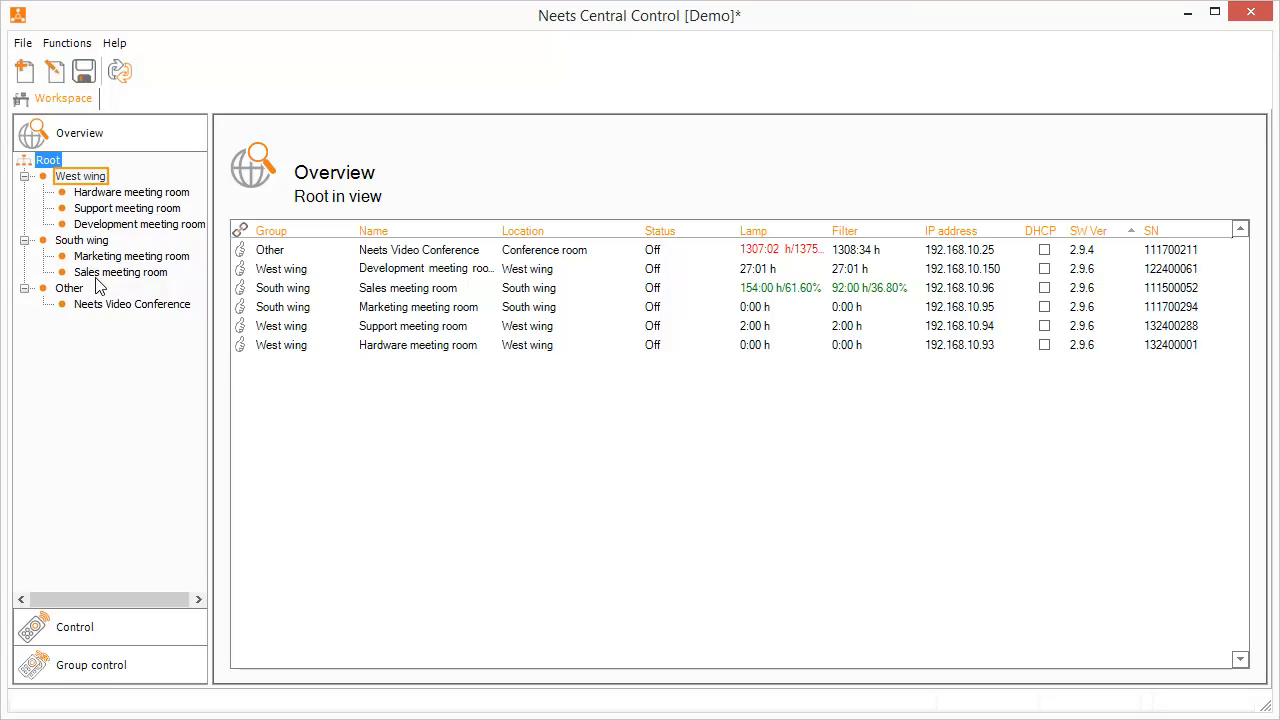
In the West wing view, give the Hardware meeting room lamp a 25 h timer, 500 h warning and 600 h maximum
{"action": "left_click", "coordinate": [82, 180]}
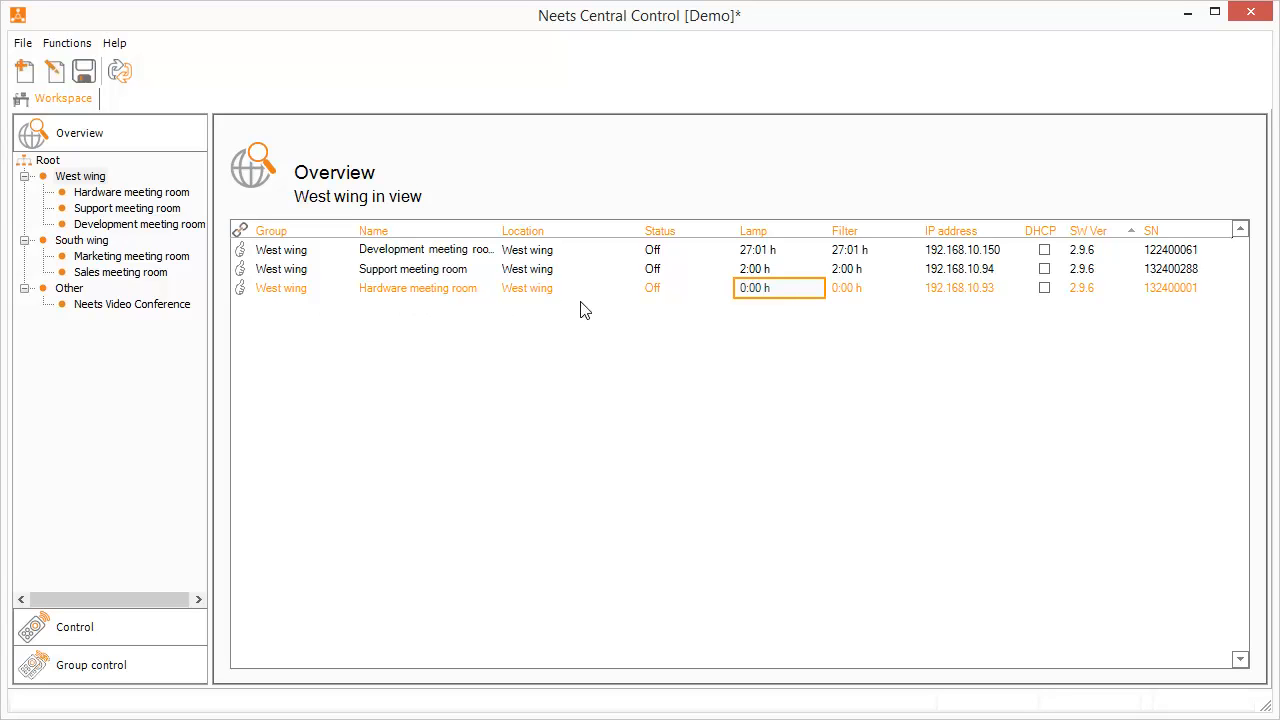
{"action": "right_click", "coordinate": [767, 289]}
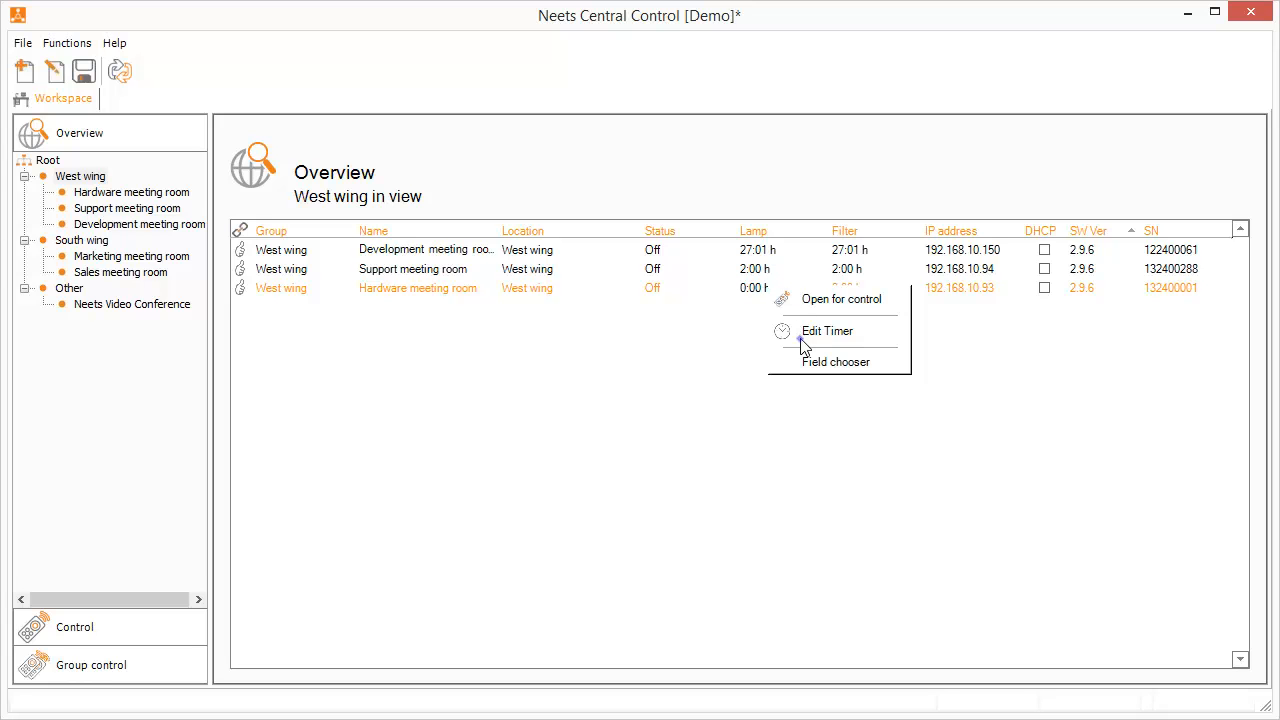
{"action": "left_click", "coordinate": [803, 333]}
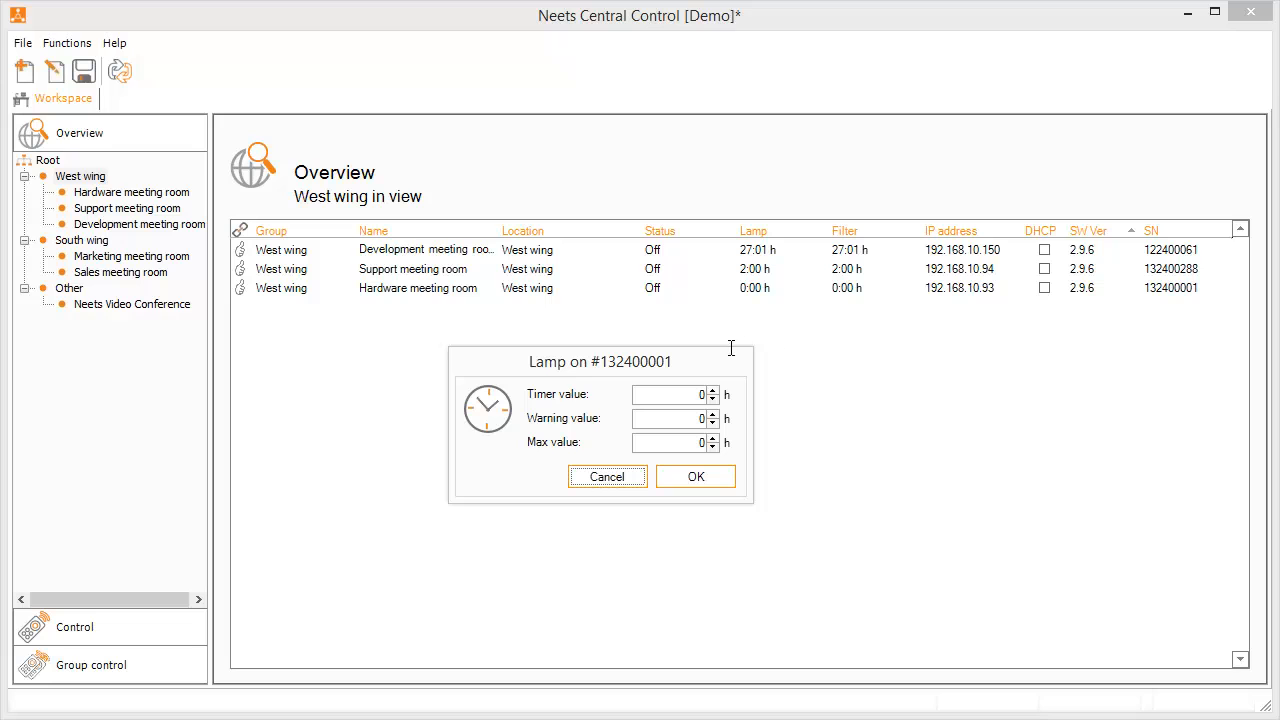
{"action": "double_click", "coordinate": [697, 393]}
{"action": "type", "text": "25"}
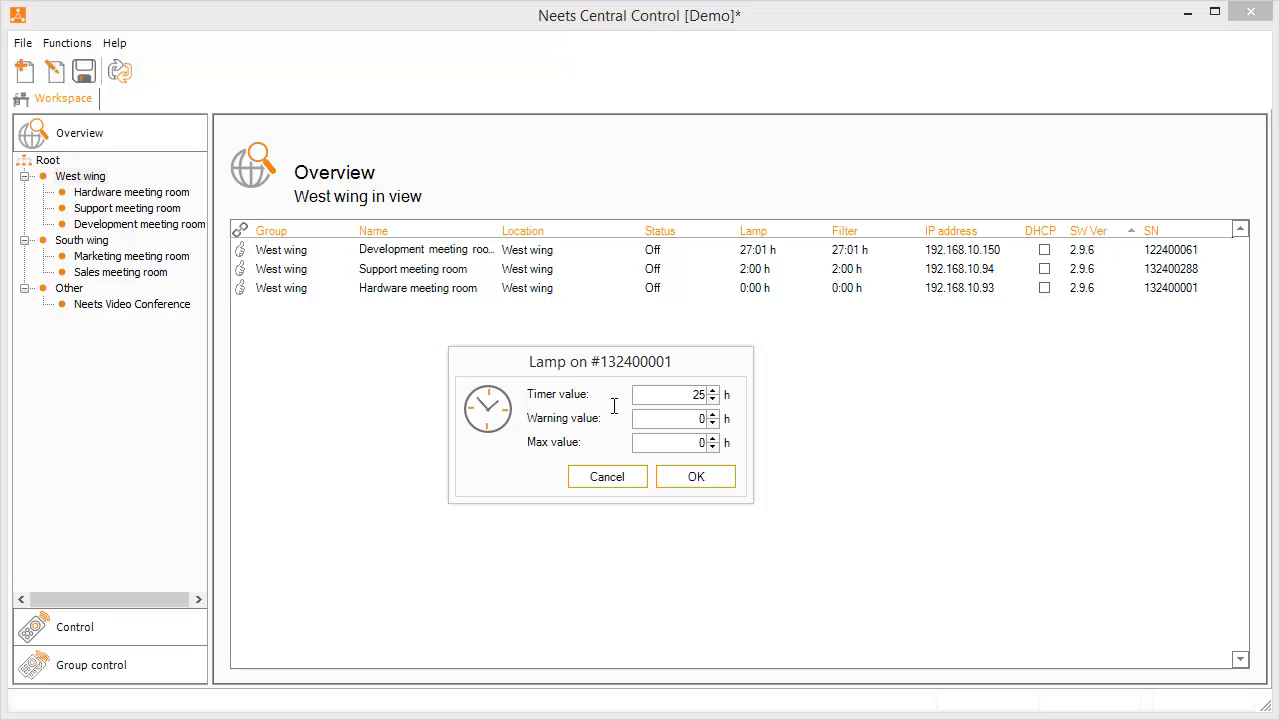
{"action": "double_click", "coordinate": [700, 418]}
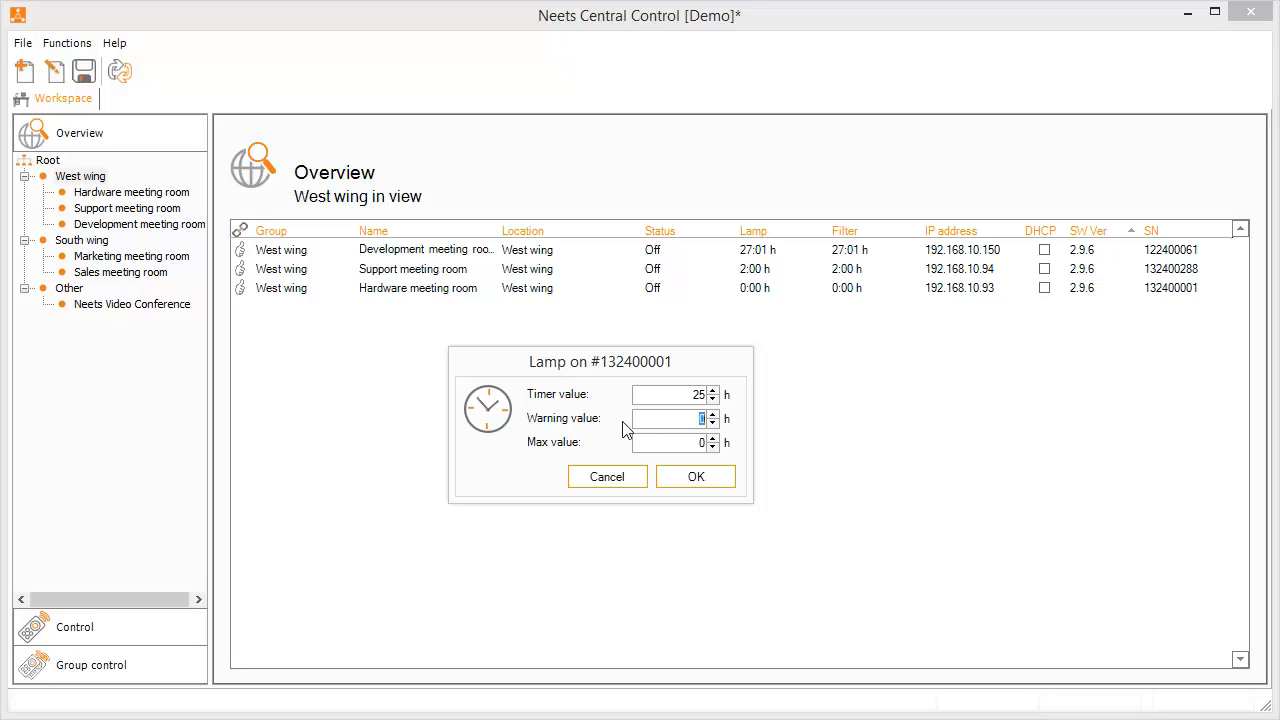
{"action": "type", "text": "500"}
{"action": "double_click", "coordinate": [681, 444]}
{"action": "type", "text": "600"}
{"action": "left_click", "coordinate": [694, 482]}
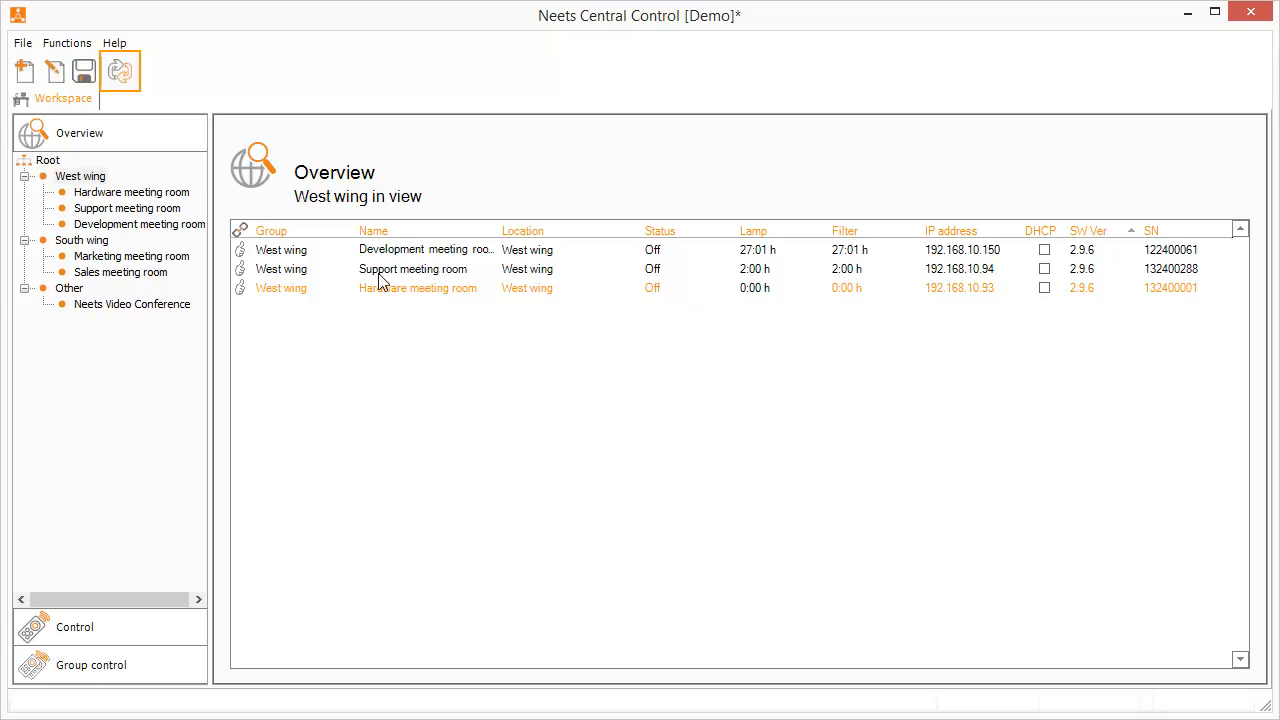
Refresh, then set the Hardware meeting room filter timer to 25, warning 300 and maximum 400
{"action": "left_click", "coordinate": [118, 72]}
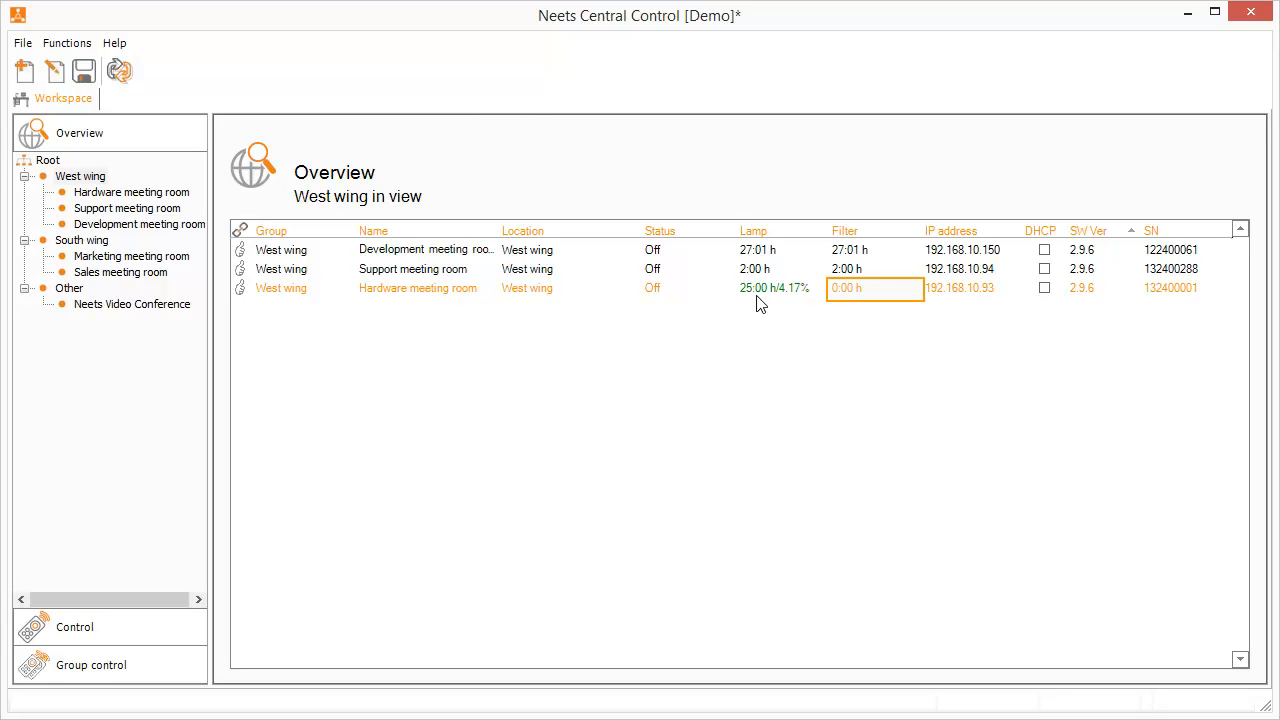
{"action": "right_click", "coordinate": [862, 291]}
{"action": "left_click", "coordinate": [904, 336]}
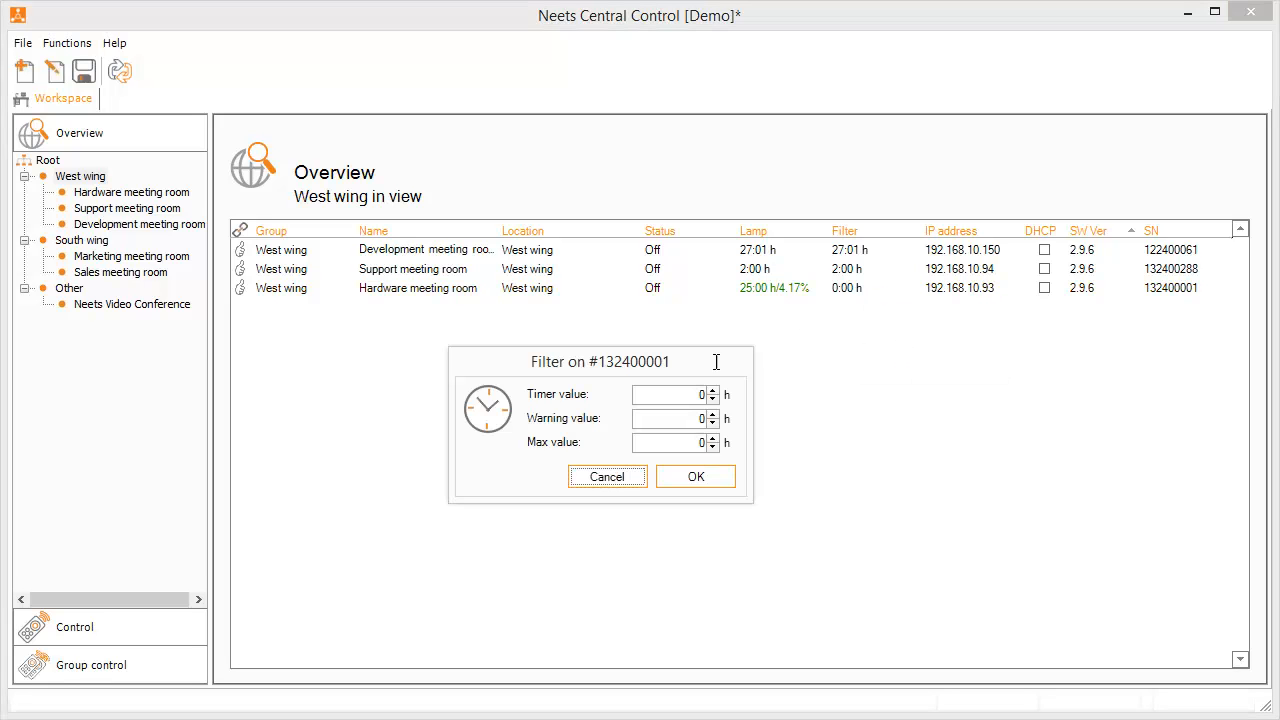
{"action": "type", "text": "25"}
{"action": "key", "text": "Tab"}
{"action": "type", "text": "300"}
{"action": "key", "text": "Tab"}
{"action": "type", "text": "400"}
{"action": "left_click", "coordinate": [722, 479]}
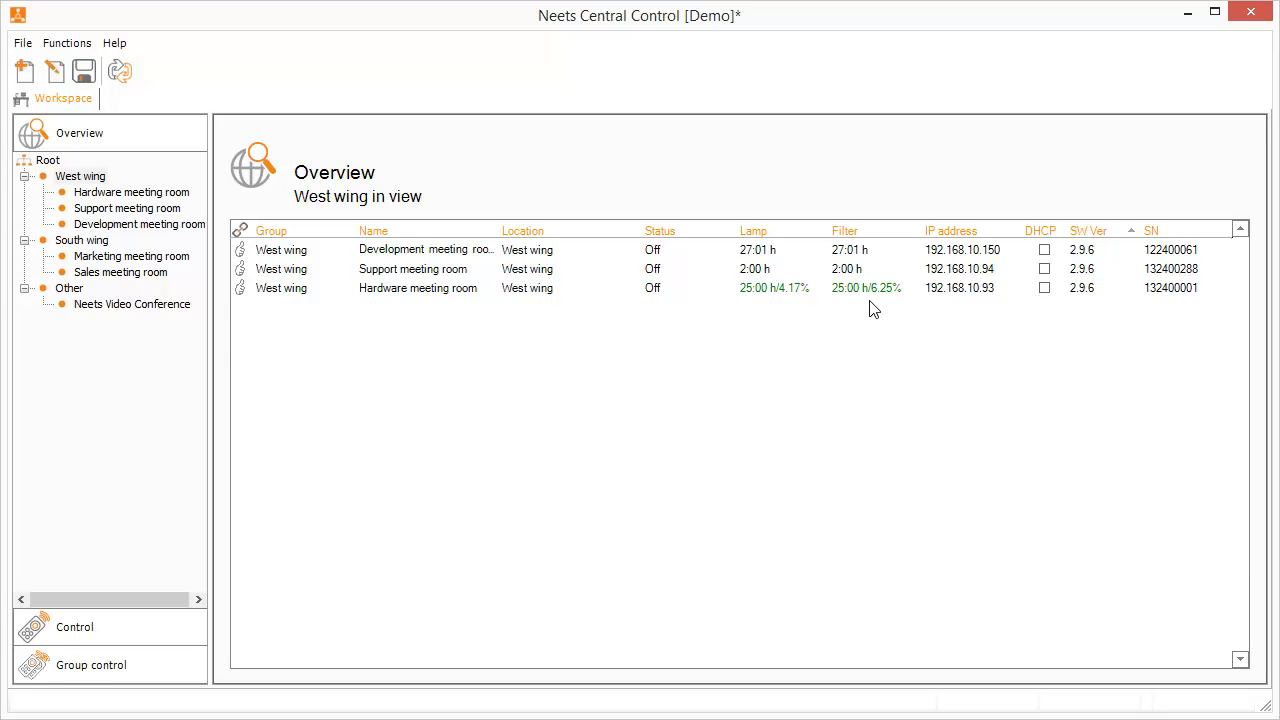
From Root, switch the Support meeting room panel to PC 1 and go back to the Overview table
{"action": "left_click", "coordinate": [50, 162]}
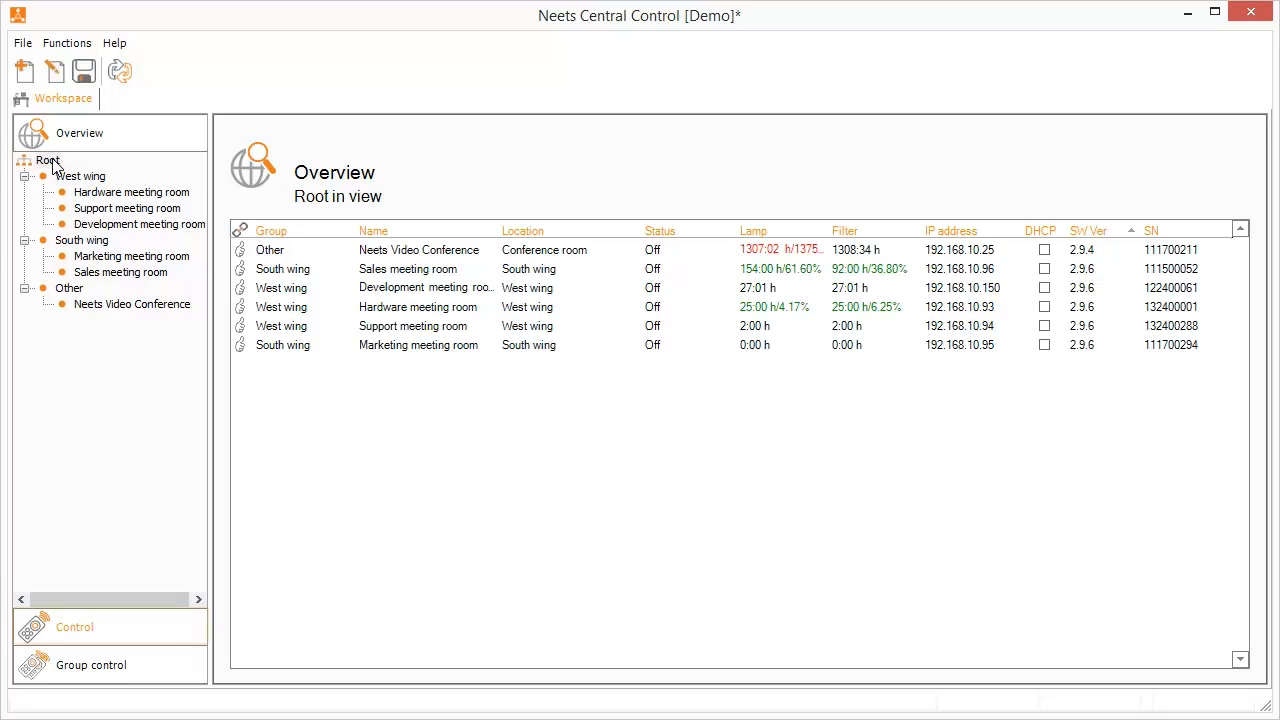
{"action": "left_click", "coordinate": [135, 632]}
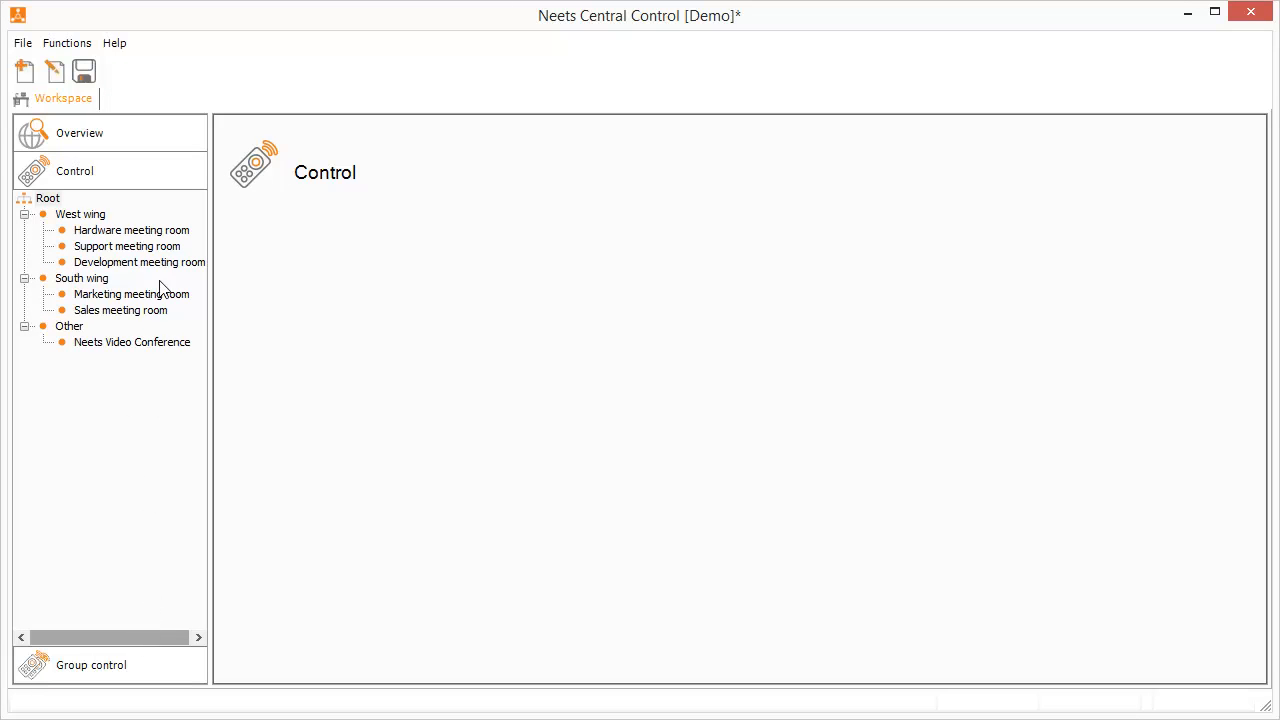
{"action": "left_click", "coordinate": [163, 250]}
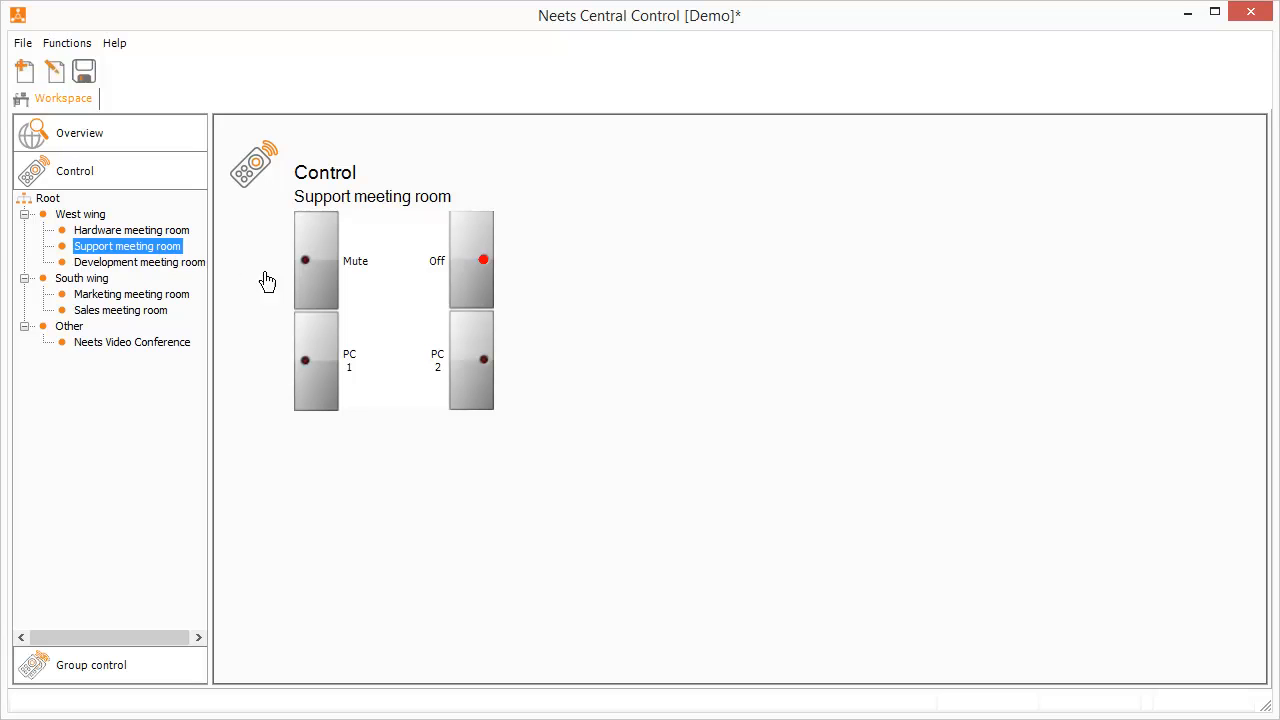
{"action": "left_click", "coordinate": [317, 390]}
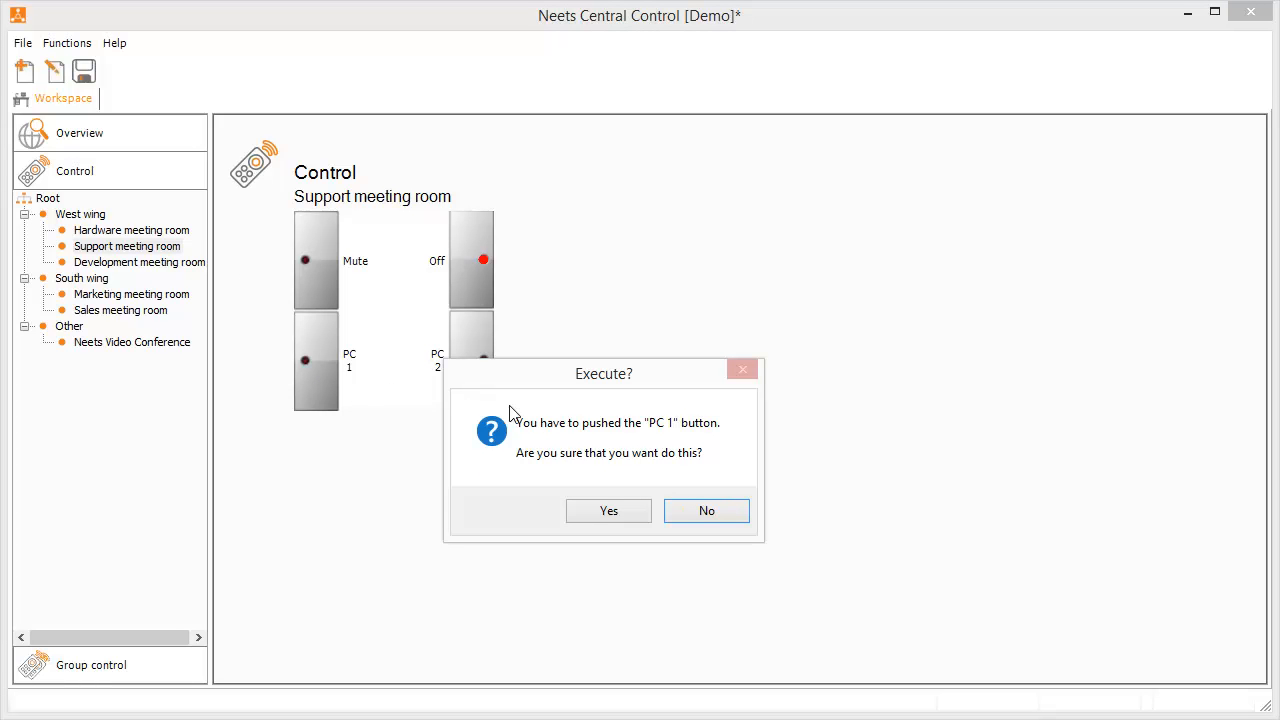
{"action": "left_click", "coordinate": [609, 511]}
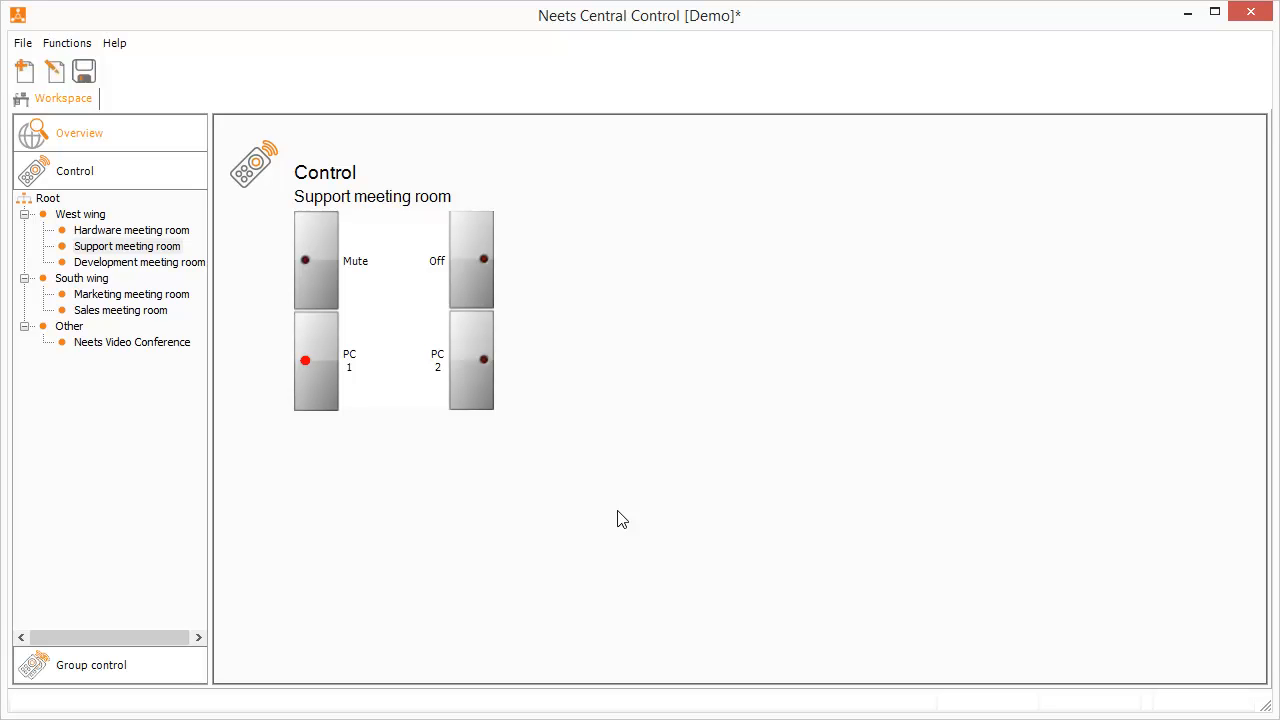
{"action": "left_click", "coordinate": [141, 146]}
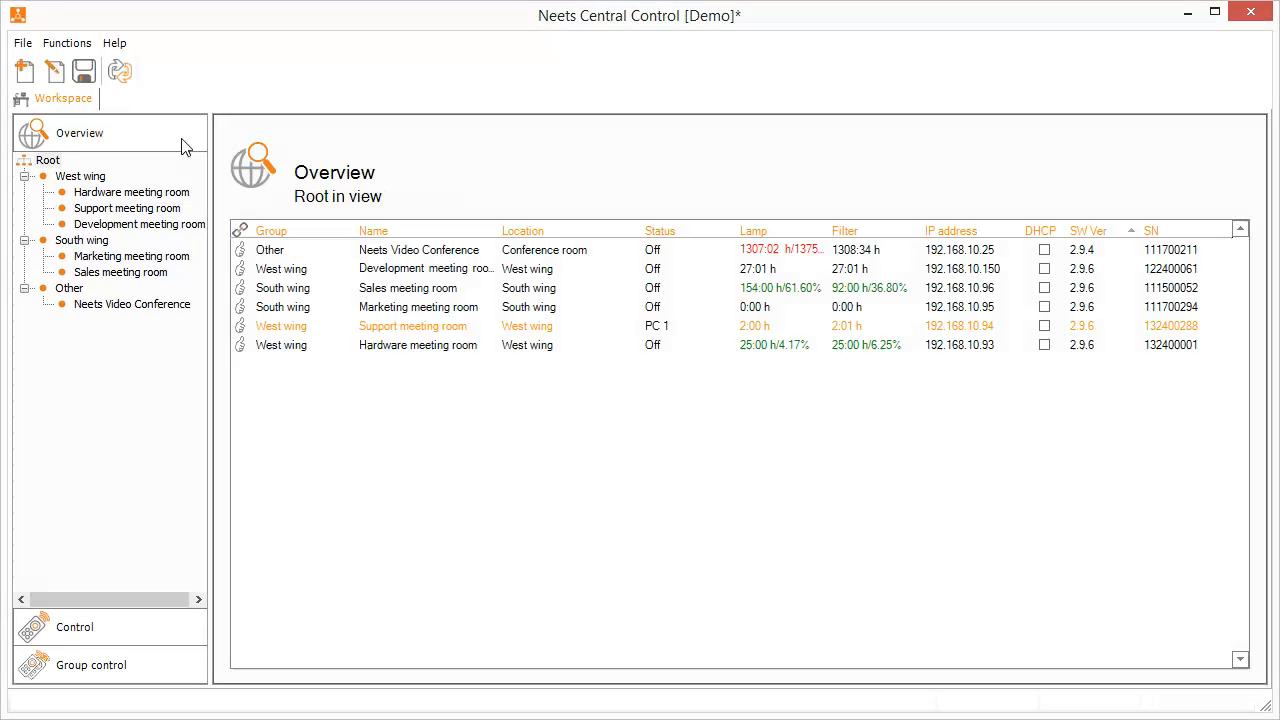
Take control of the Support meeting room, select PC 2, then bring up Group control
{"action": "right_click", "coordinate": [672, 333]}
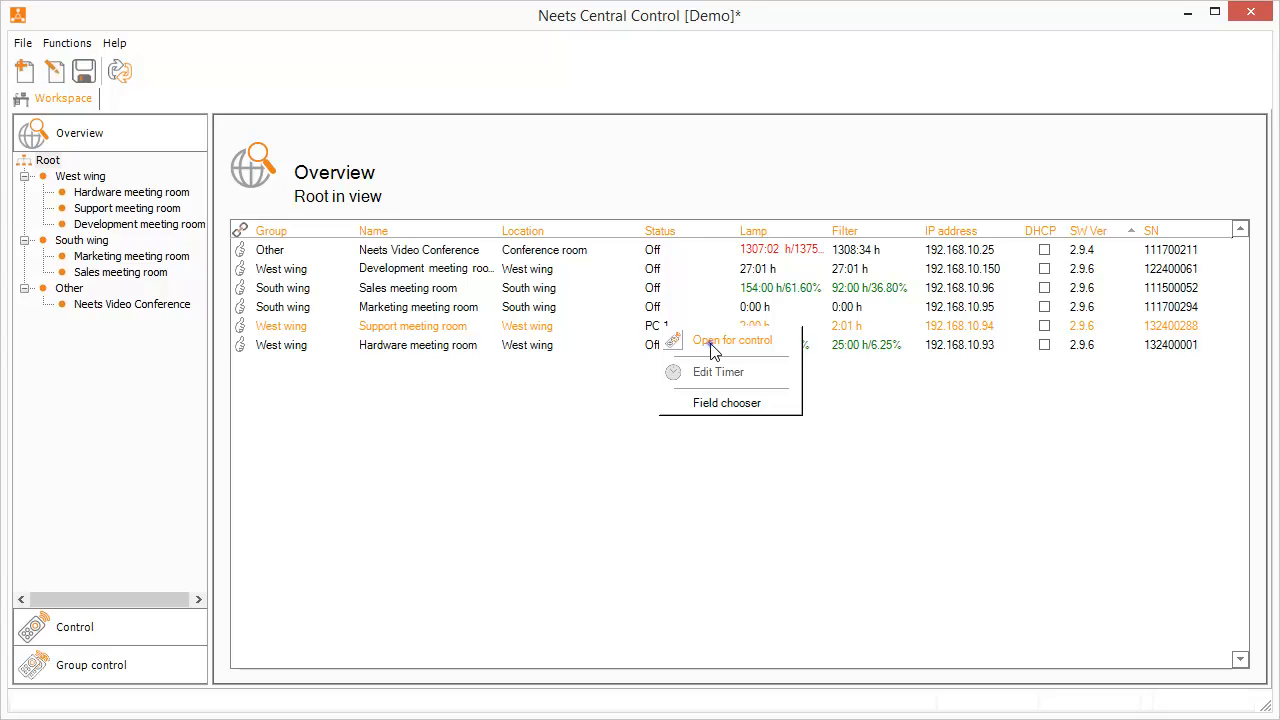
{"action": "left_click", "coordinate": [714, 345]}
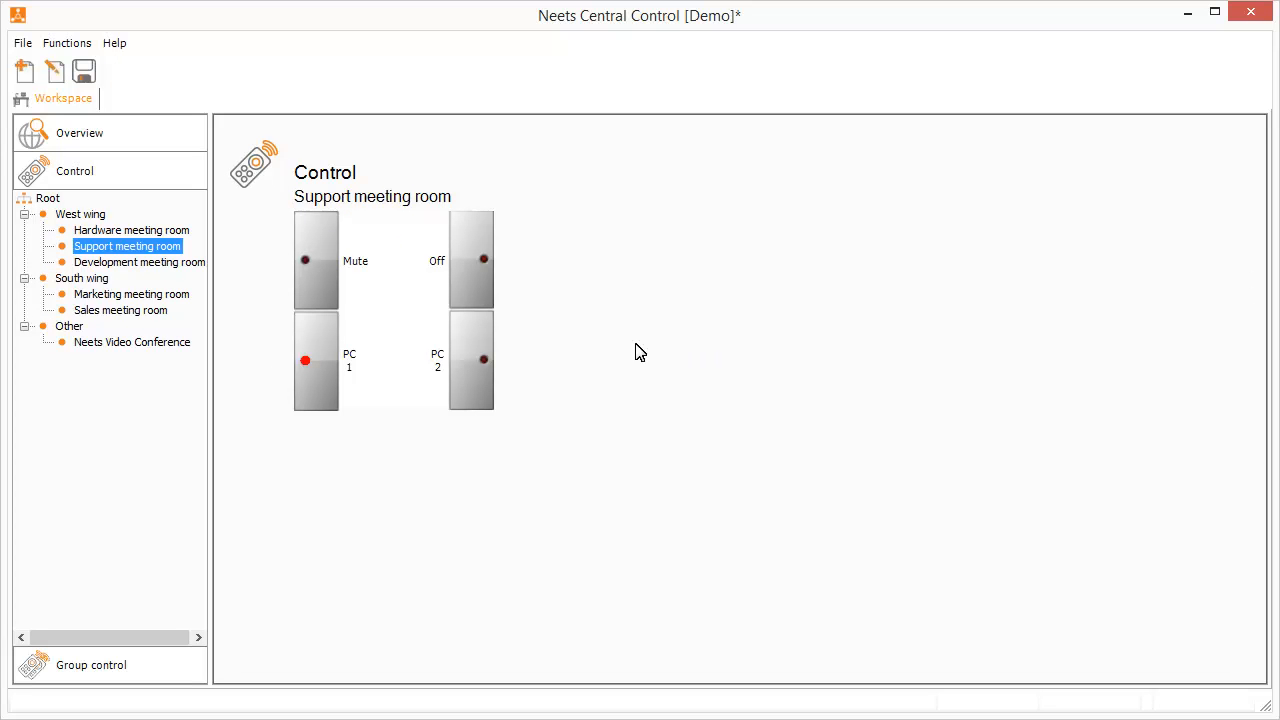
{"action": "left_click", "coordinate": [504, 365]}
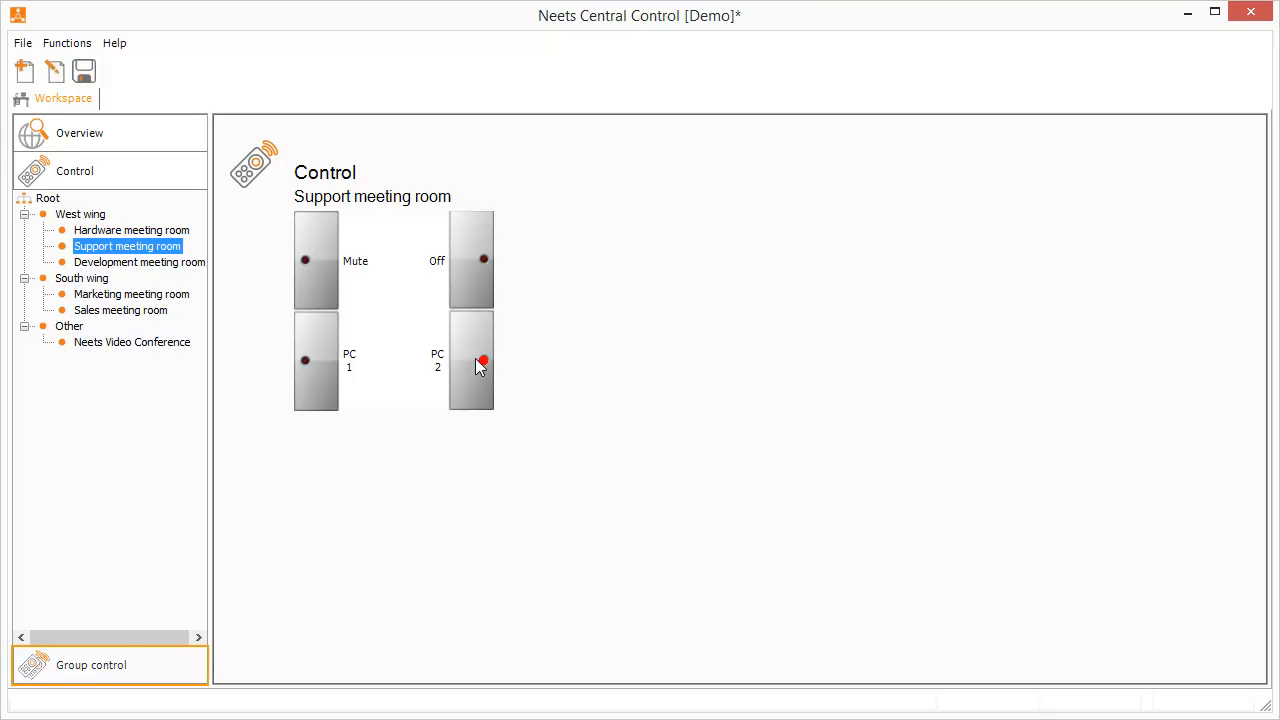
{"action": "left_click", "coordinate": [91, 665]}
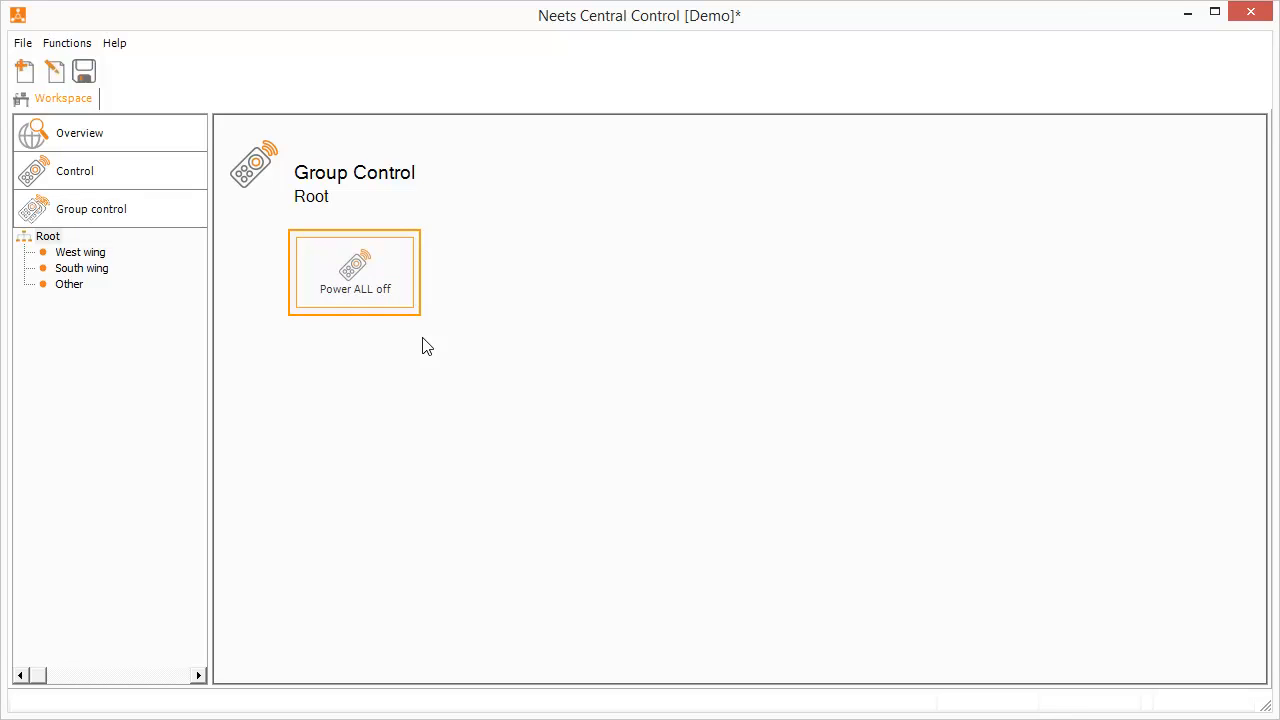
Run Power West wing on for the West wing group and confirm it
{"action": "left_click", "coordinate": [99, 256]}
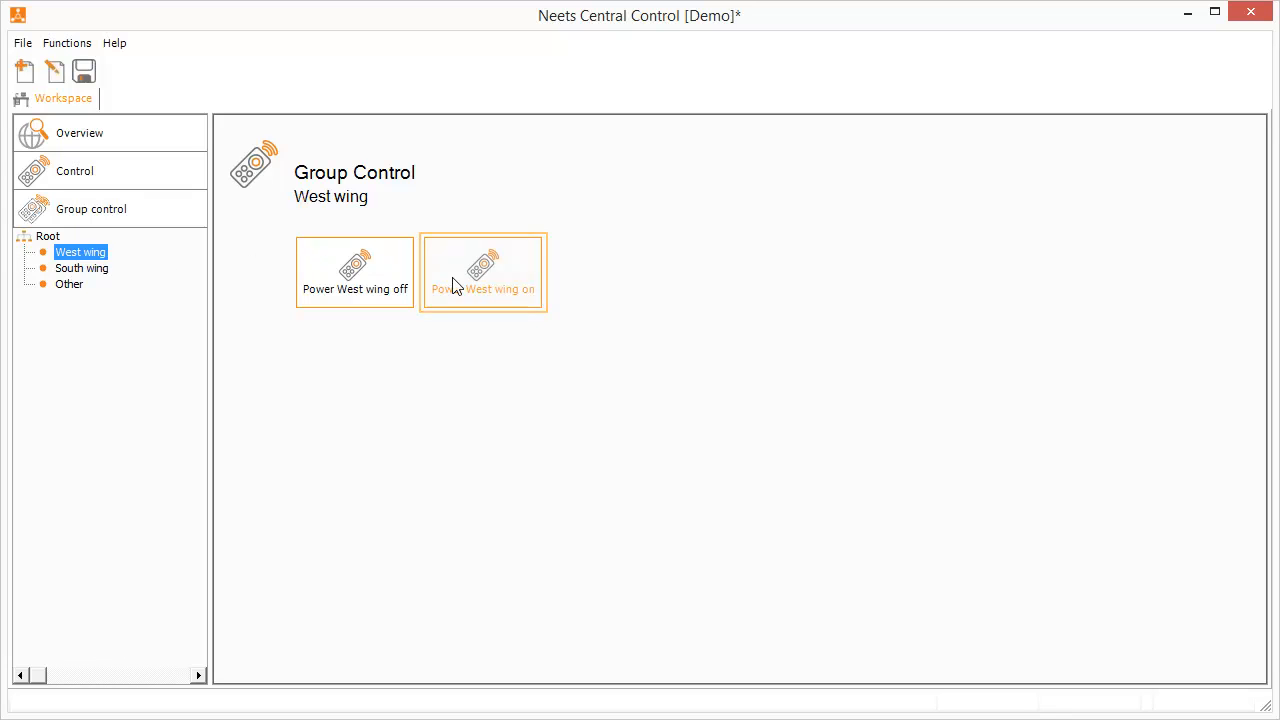
{"action": "left_click", "coordinate": [486, 304]}
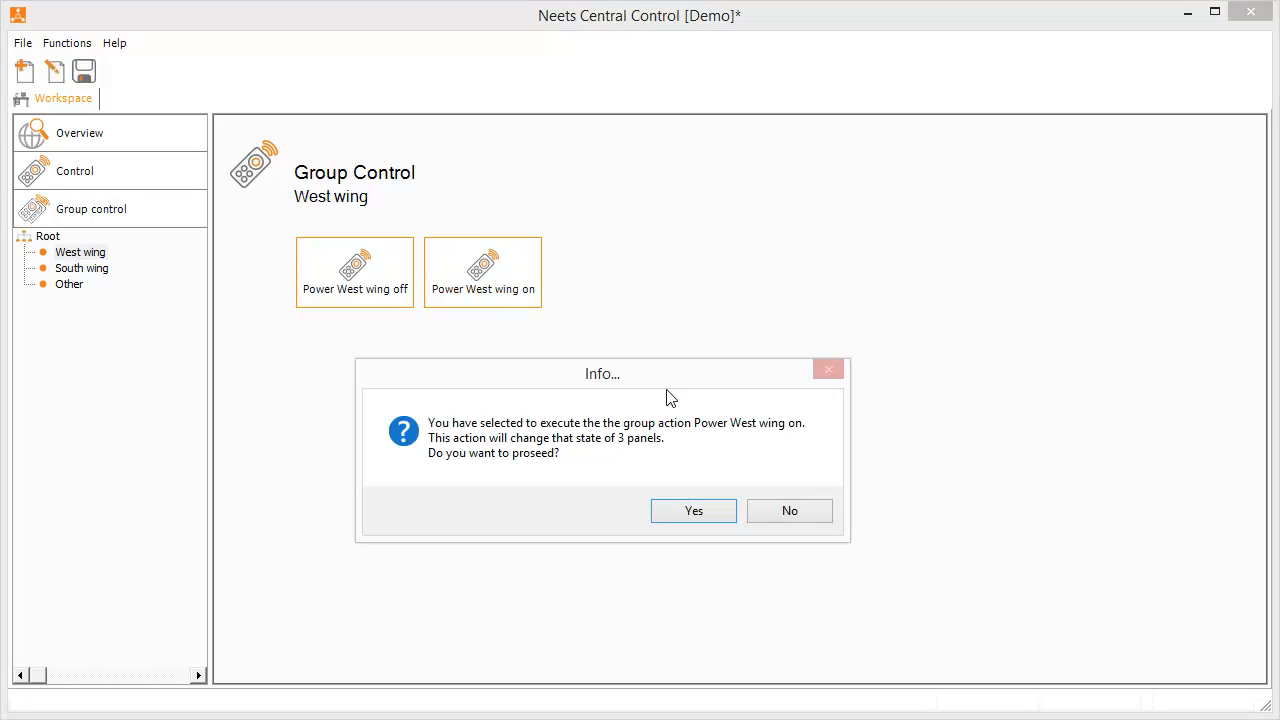
{"action": "left_click", "coordinate": [694, 512]}
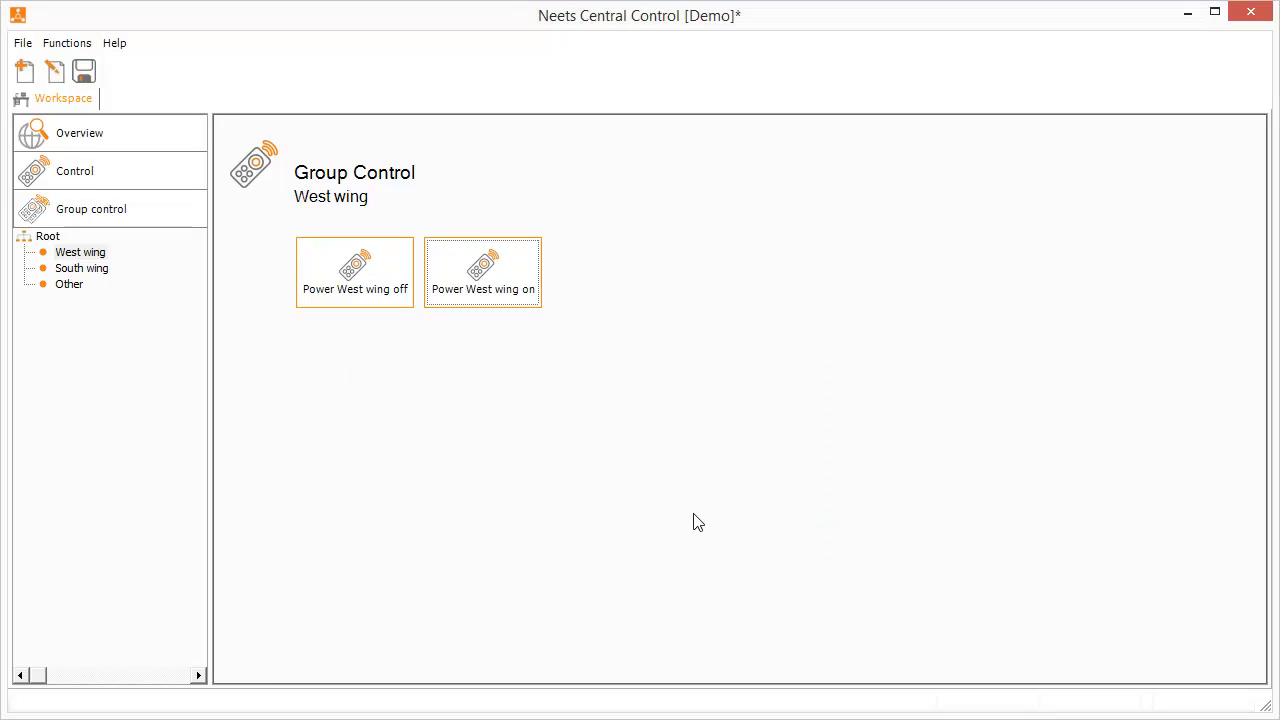
Return to the room overview, then choose System design from the Functions menu
{"action": "left_click", "coordinate": [100, 144]}
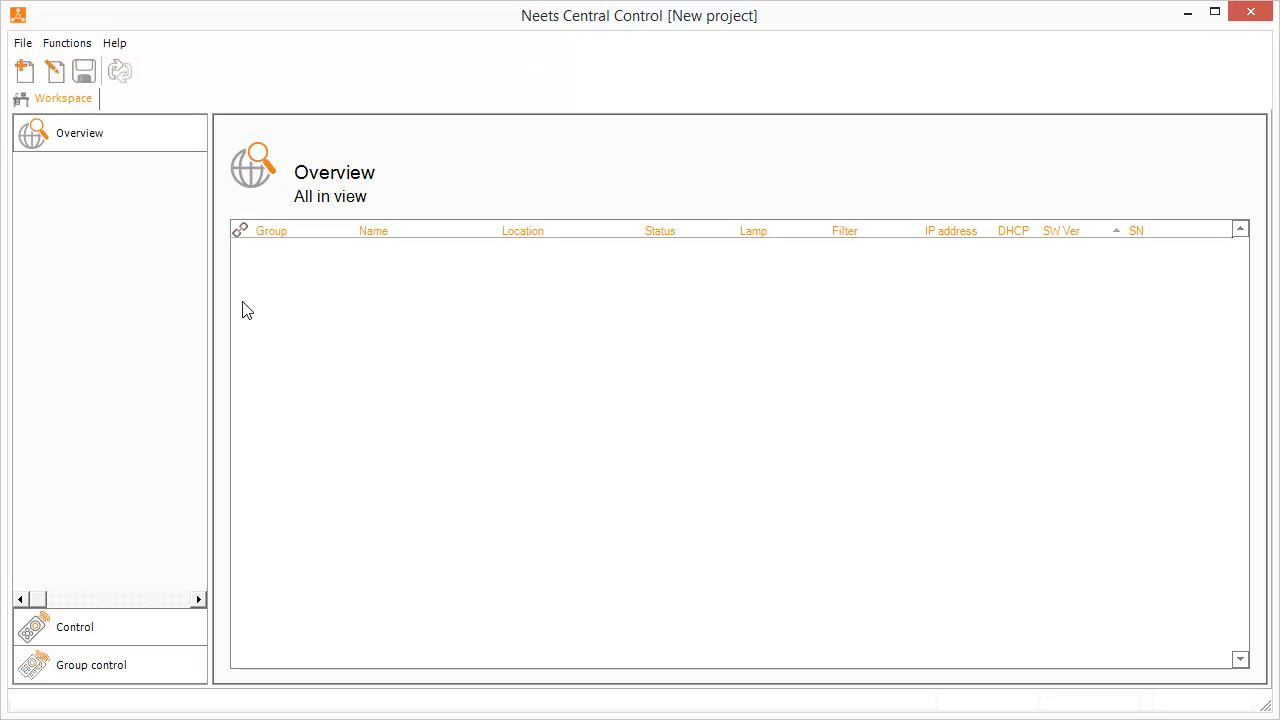
{"action": "left_click", "coordinate": [80, 48]}
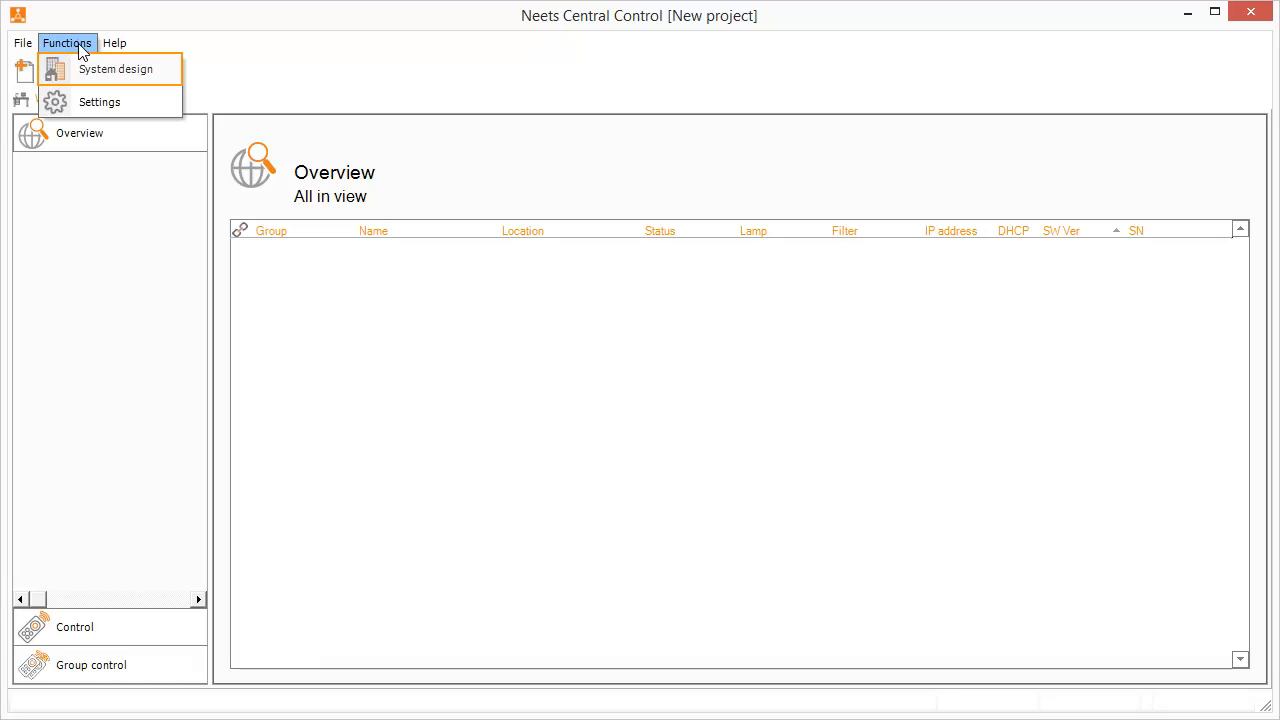
{"action": "left_click", "coordinate": [88, 76]}
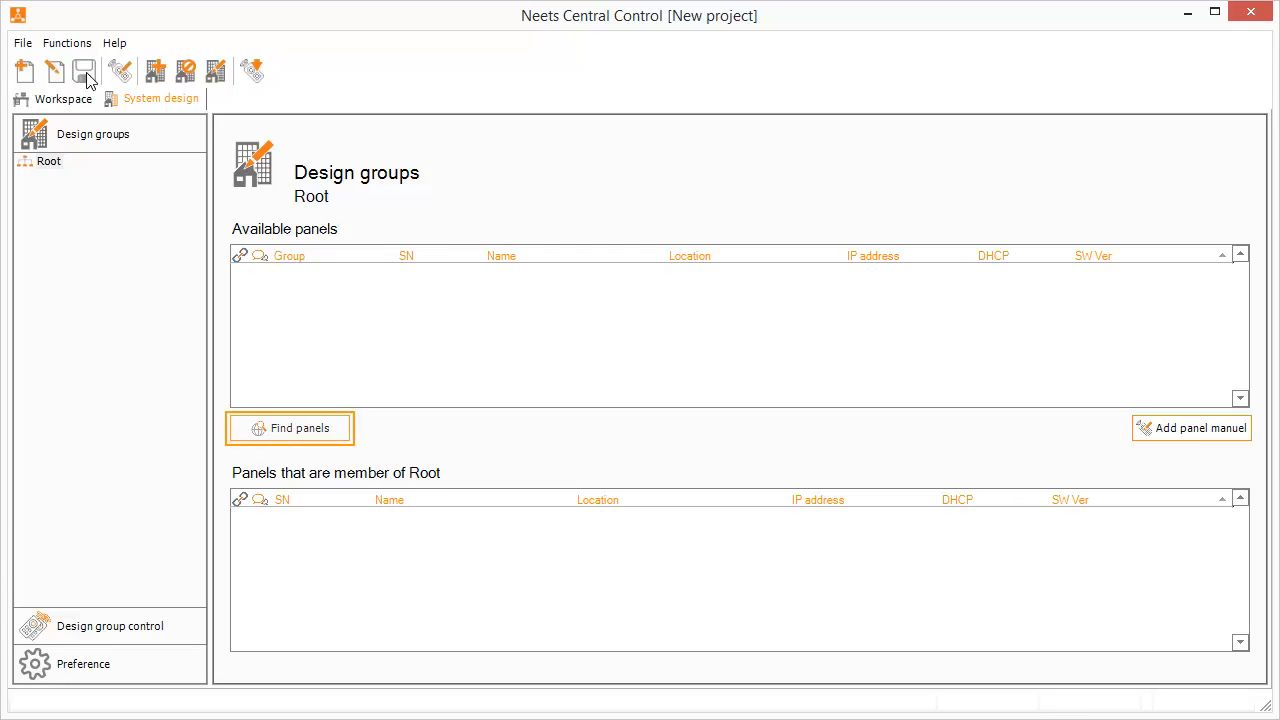
Search the network for panels, then check Neets Video Conference's group choices without picking one
{"action": "left_click", "coordinate": [319, 441]}
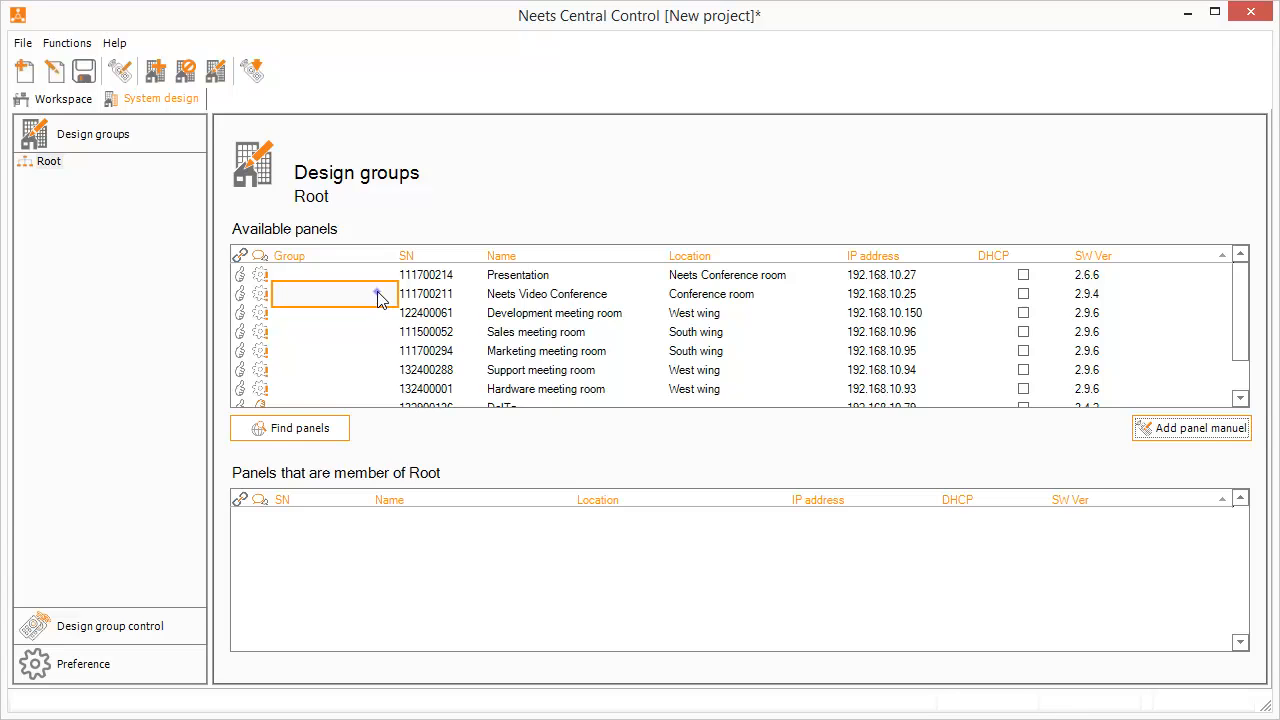
{"action": "left_click", "coordinate": [378, 293]}
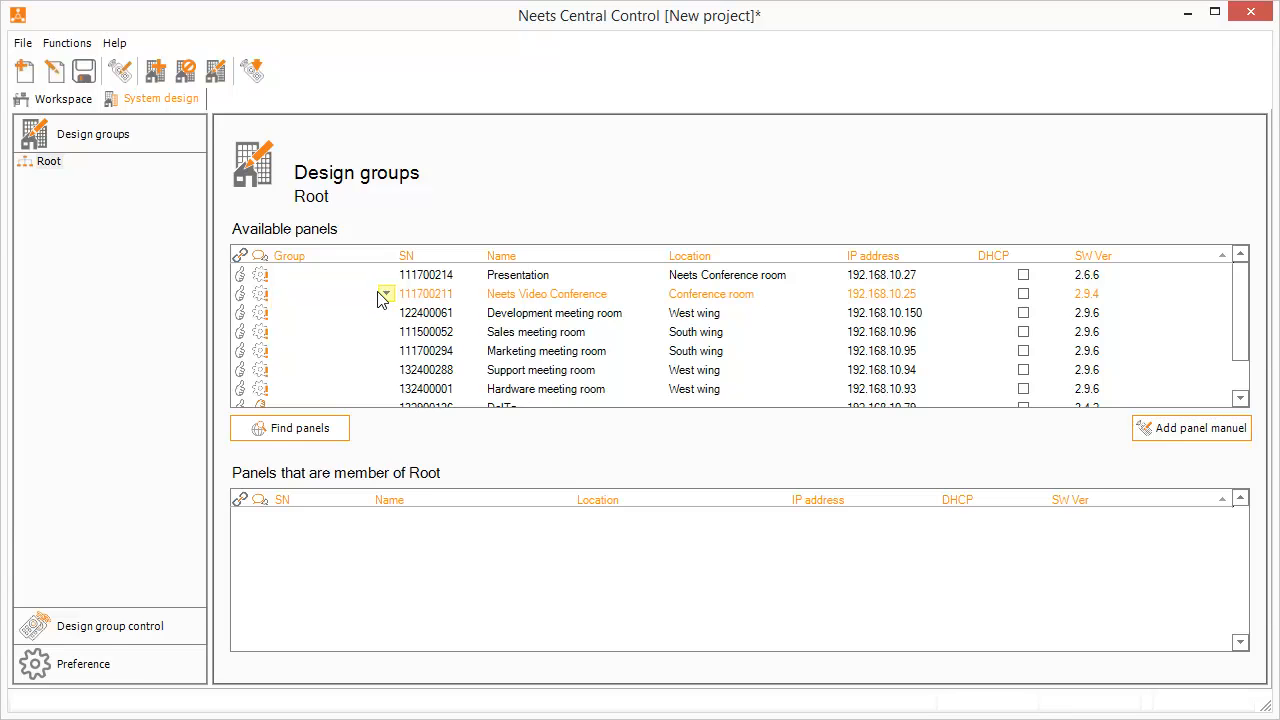
{"action": "left_click", "coordinate": [385, 294]}
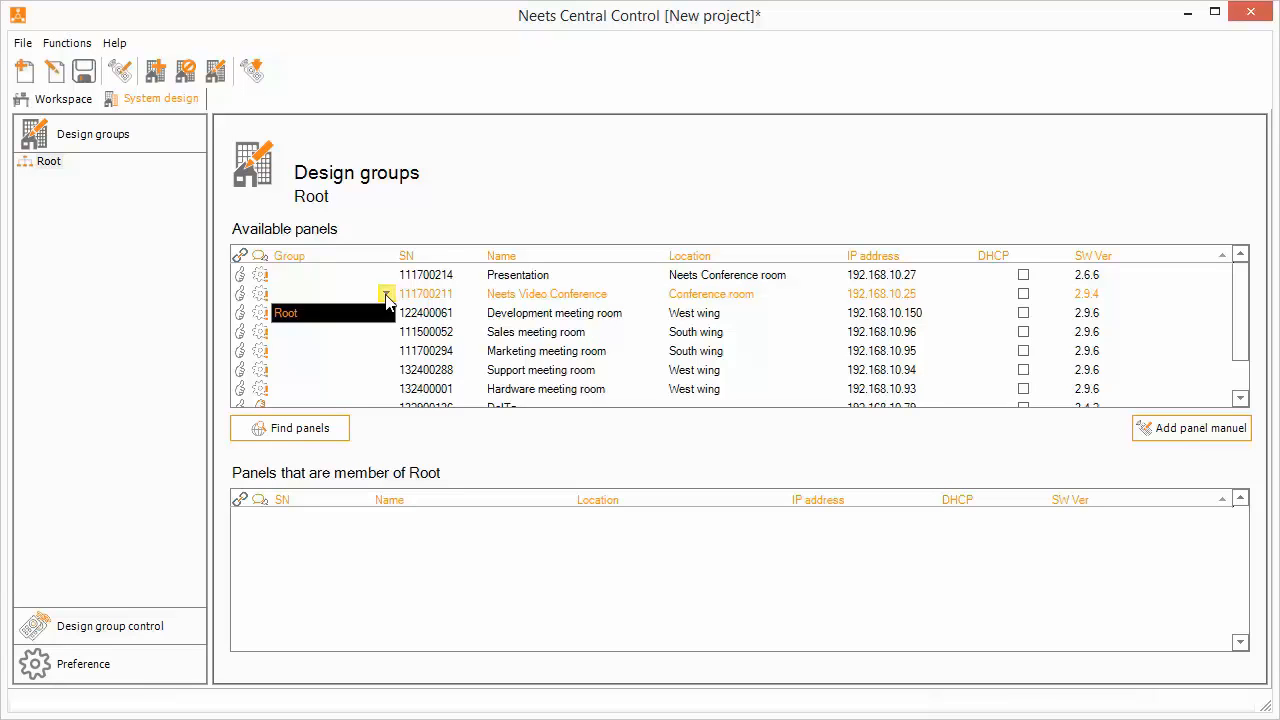
{"action": "left_click", "coordinate": [385, 294]}
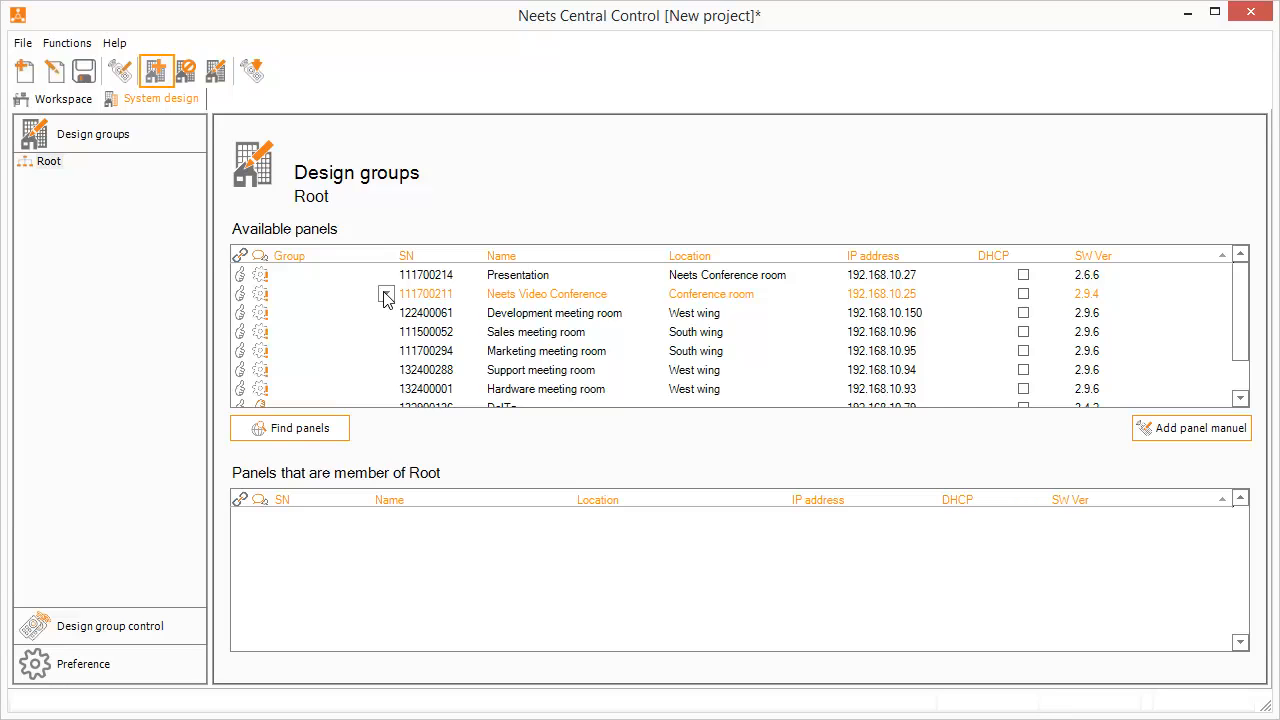
Add a 'West wing' design group, then open the group choices for Neets Video Conference
{"action": "left_click", "coordinate": [155, 73]}
{"action": "type", "text": "West"}
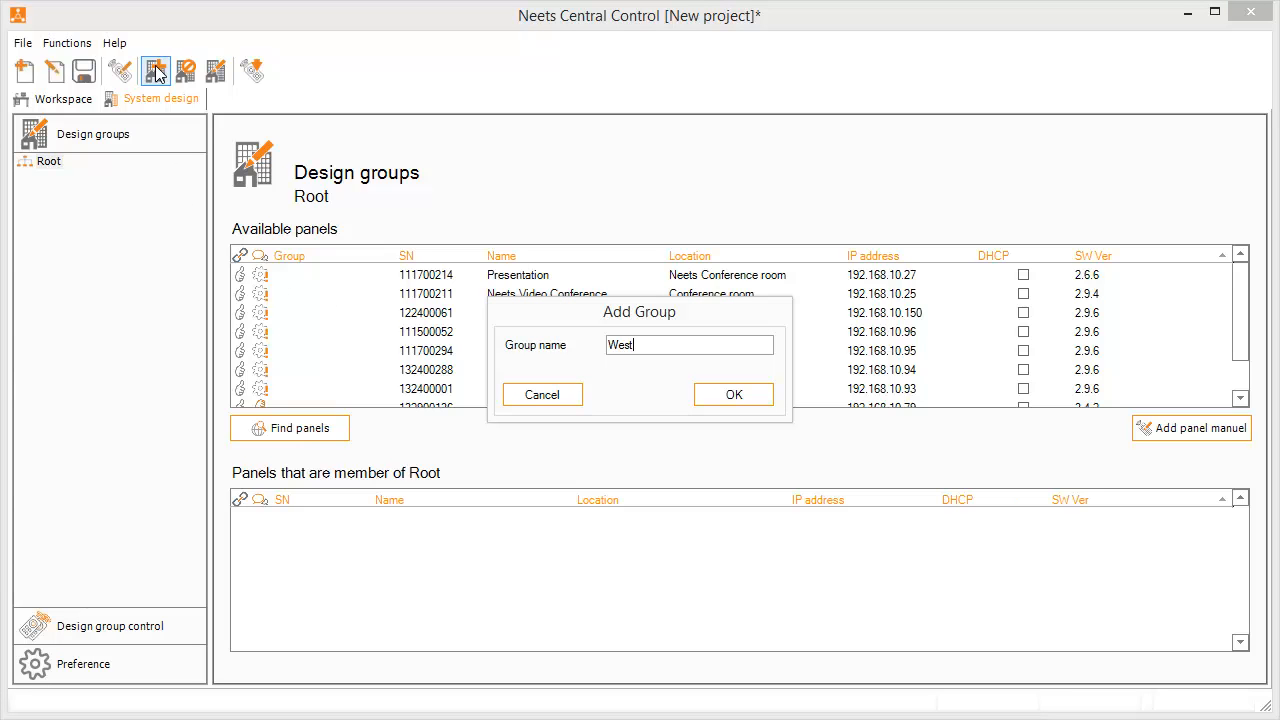
{"action": "type", "text": " wing"}
{"action": "left_click", "coordinate": [716, 399]}
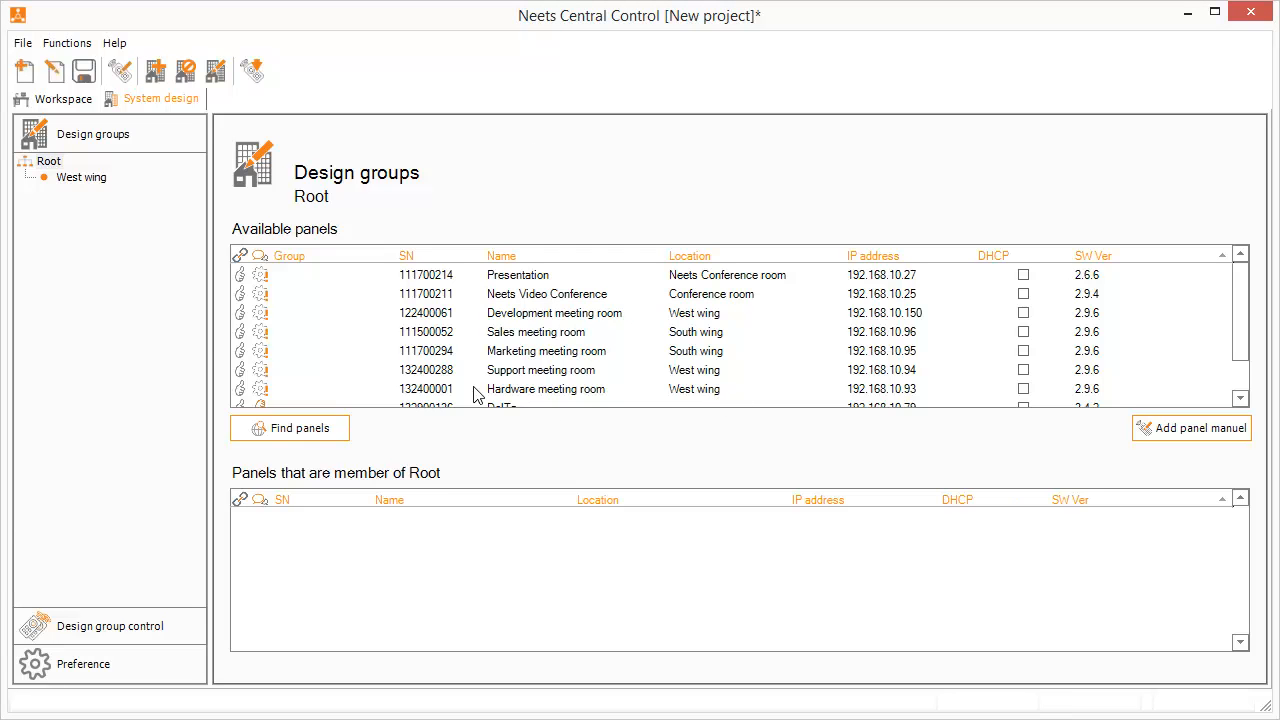
{"action": "left_click", "coordinate": [104, 233]}
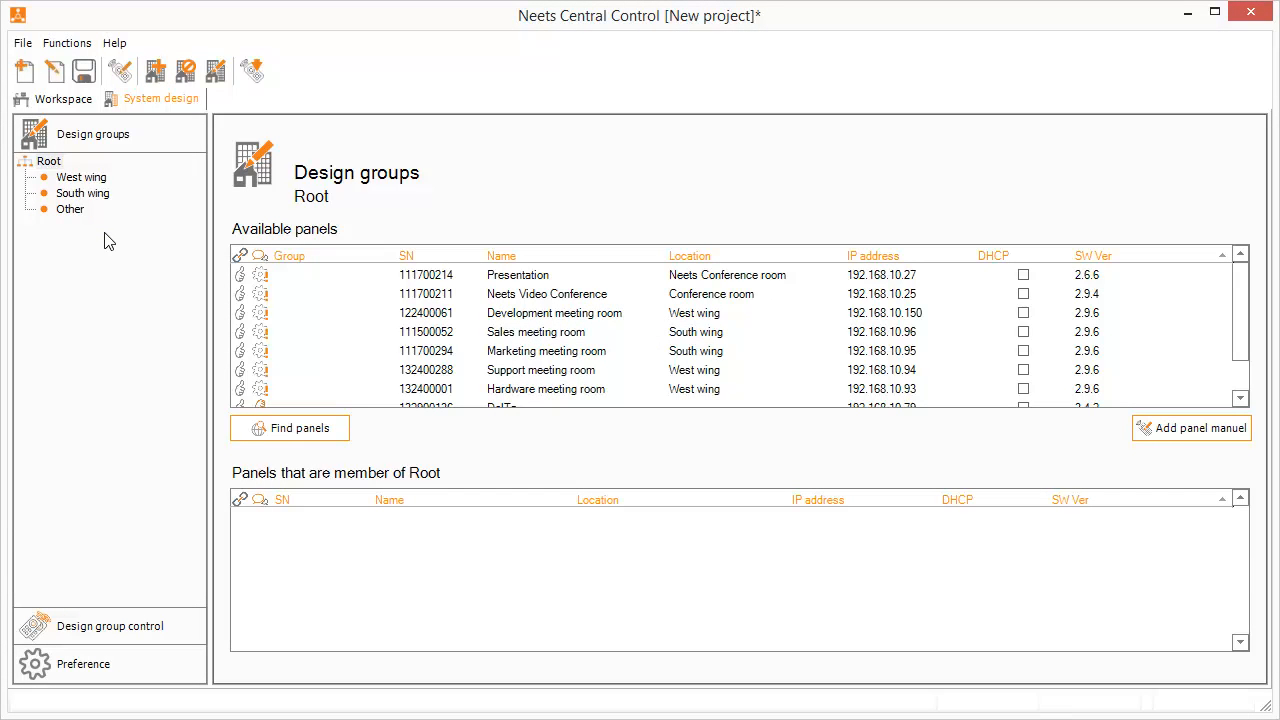
{"action": "left_click", "coordinate": [384, 297]}
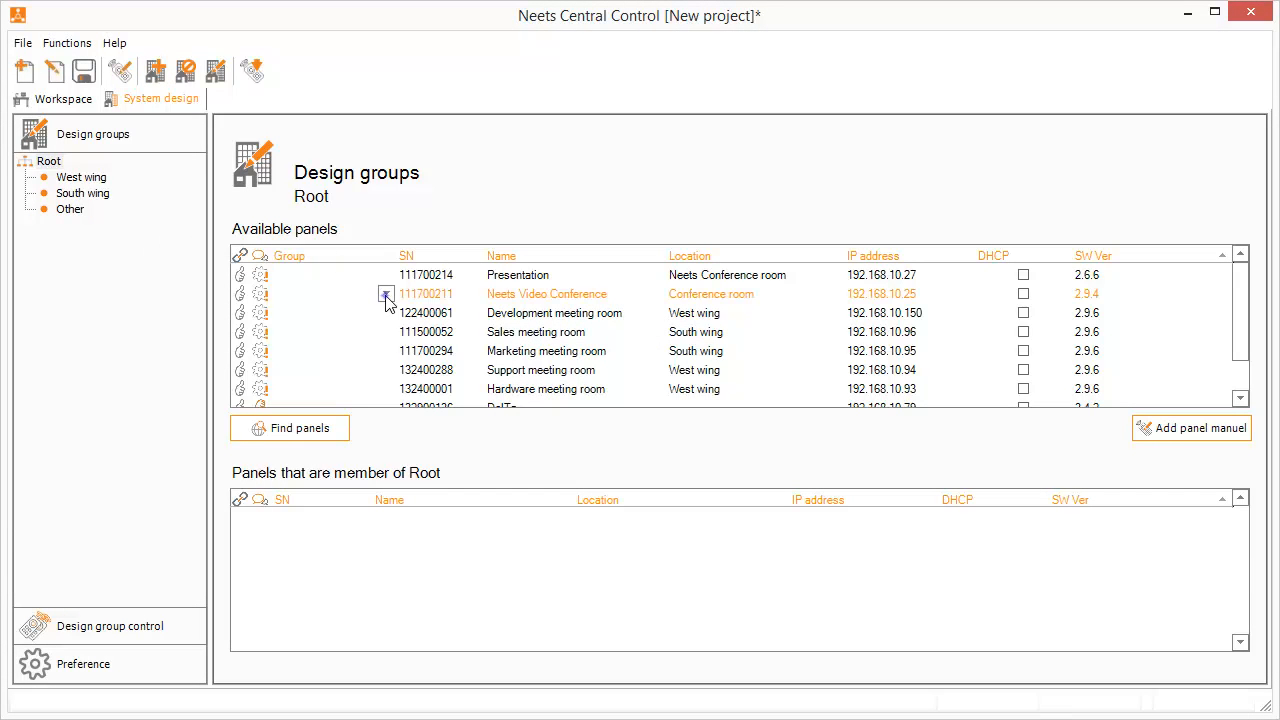
{"action": "left_click", "coordinate": [385, 294]}
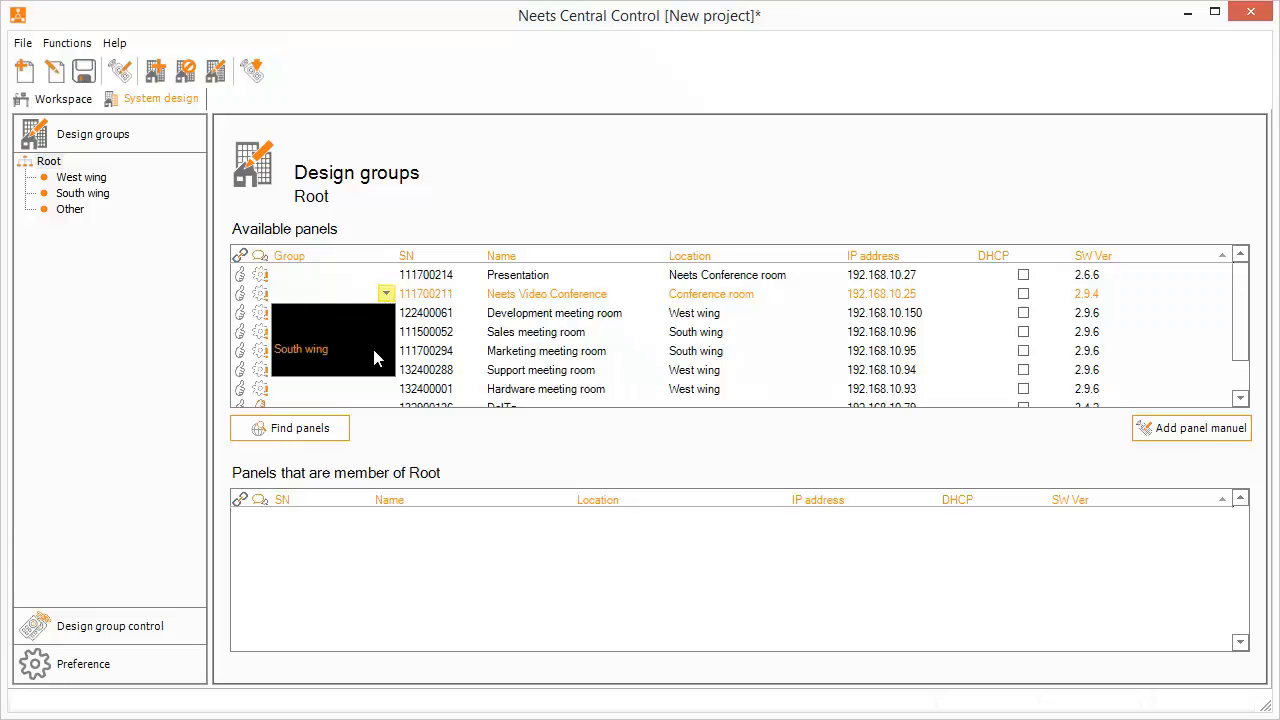
Assign Neets Video Conference to Other and Sales meeting room to South wing
{"action": "left_click", "coordinate": [374, 366]}
{"action": "left_click", "coordinate": [384, 316]}
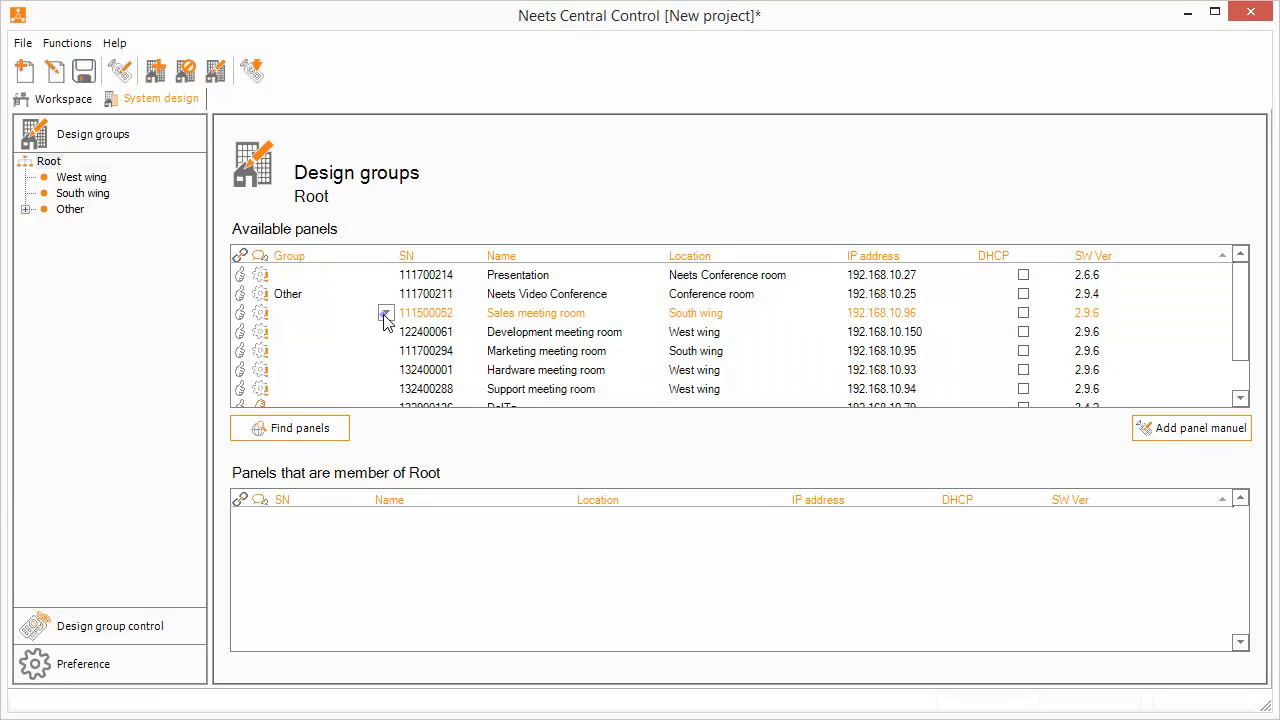
{"action": "left_click", "coordinate": [385, 314]}
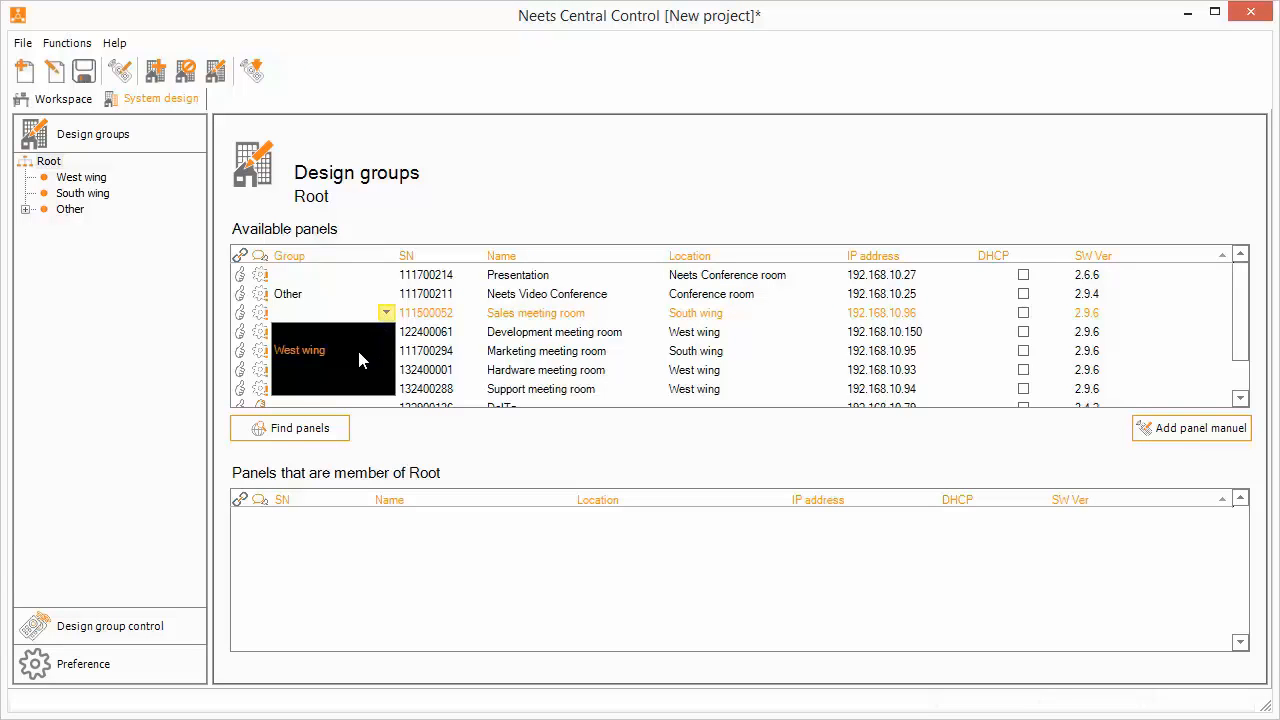
{"action": "left_click", "coordinate": [357, 369]}
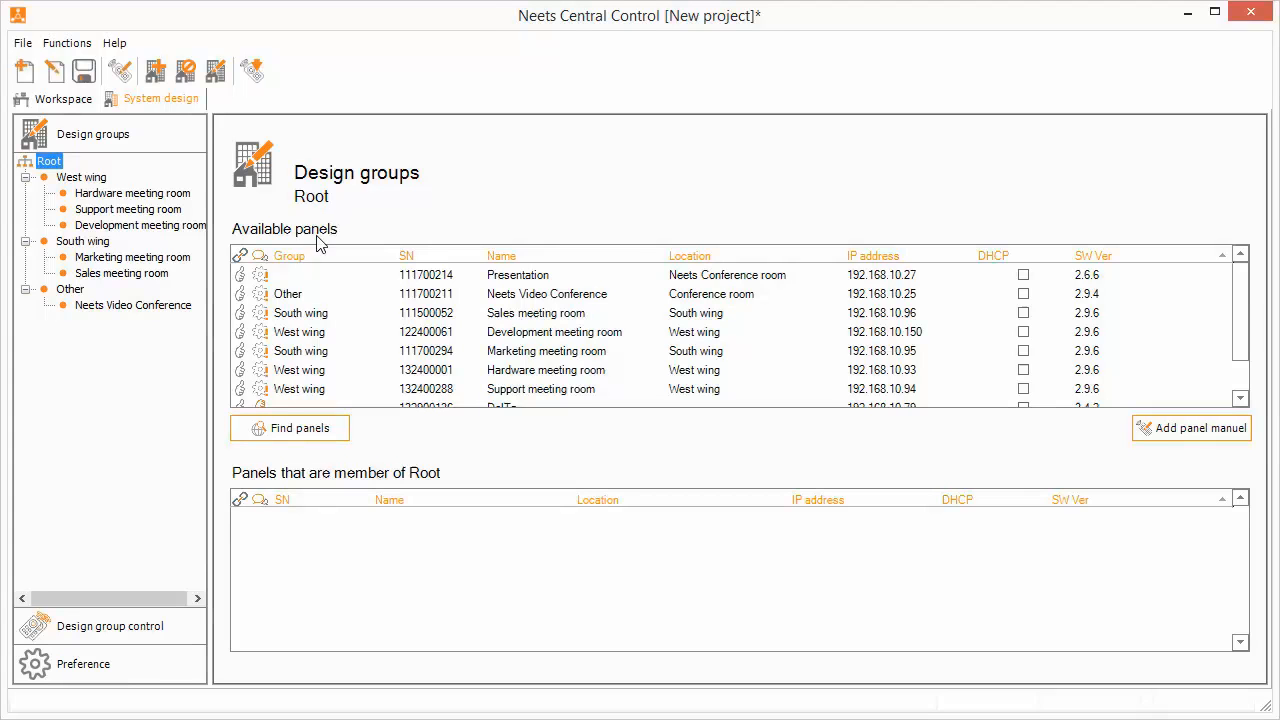
{"action": "mouse_move", "coordinate": [258, 298]}
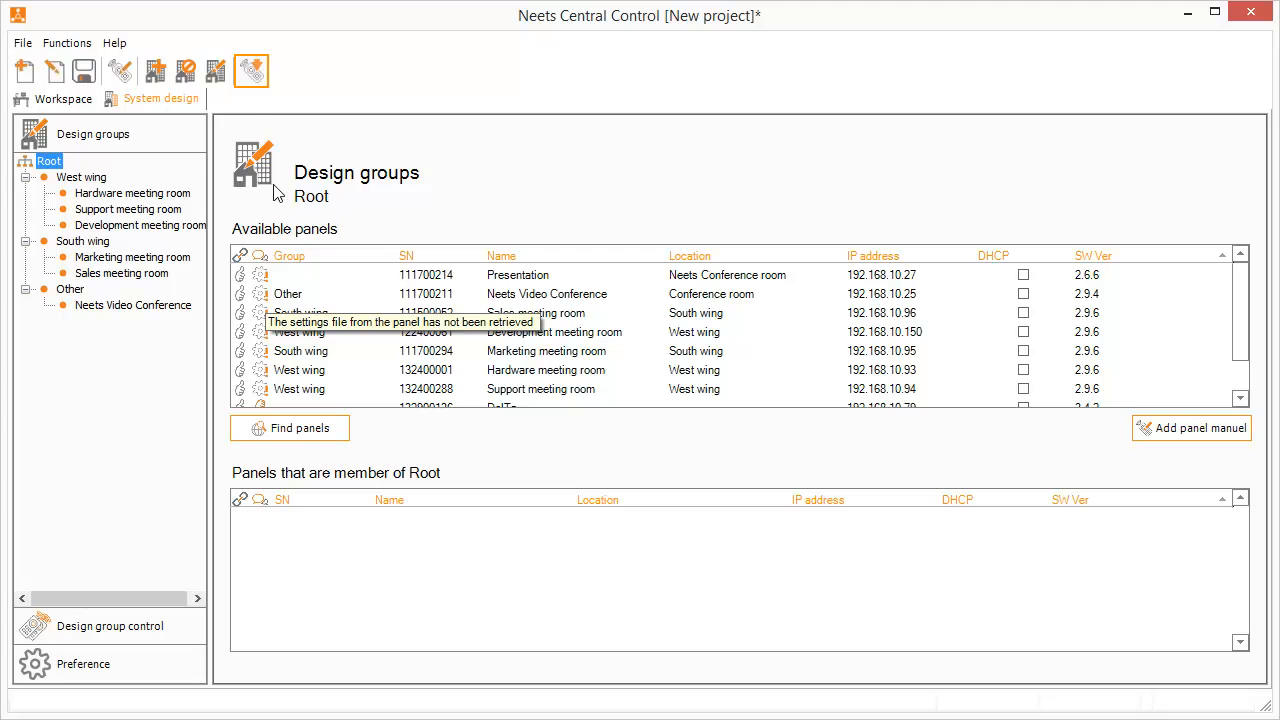
Retrieve the settings files from the panels and save the project as Demo2
{"action": "left_click", "coordinate": [251, 72]}
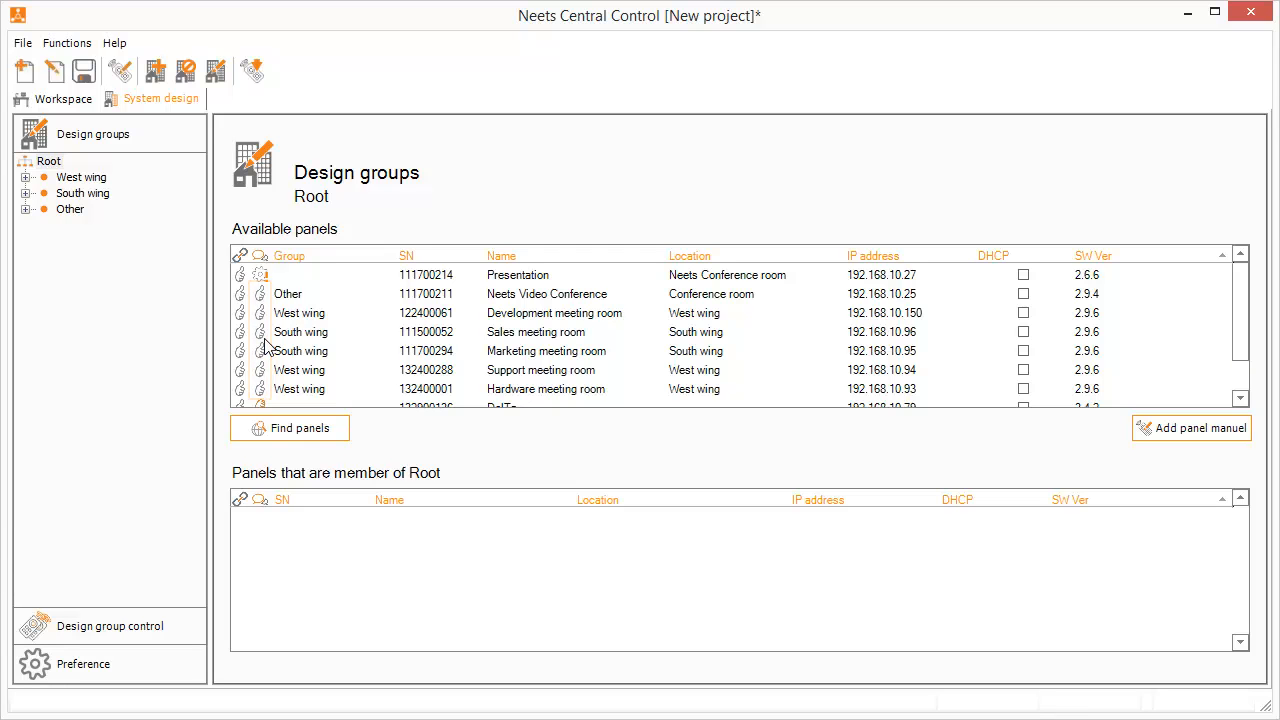
{"action": "left_click", "coordinate": [1240, 398]}
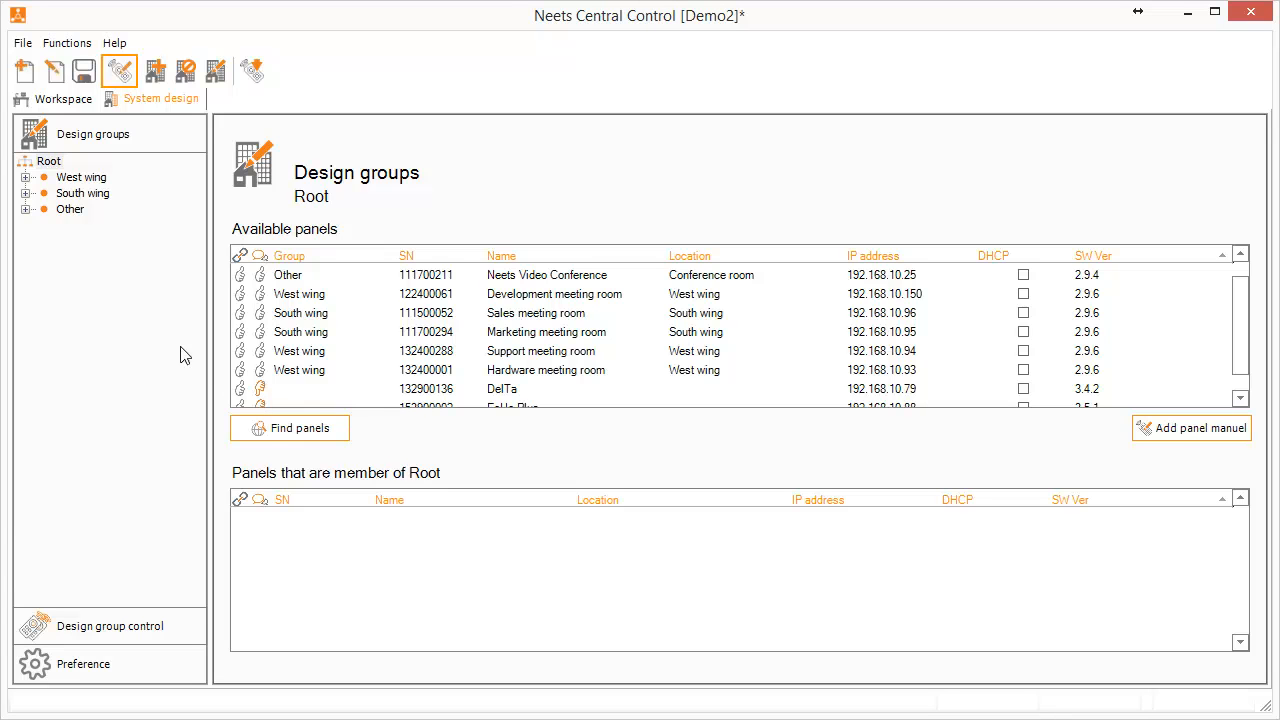
Label the first two keys of the Neets Video Conference panel VGA and HDMI
{"action": "left_click", "coordinate": [120, 71]}
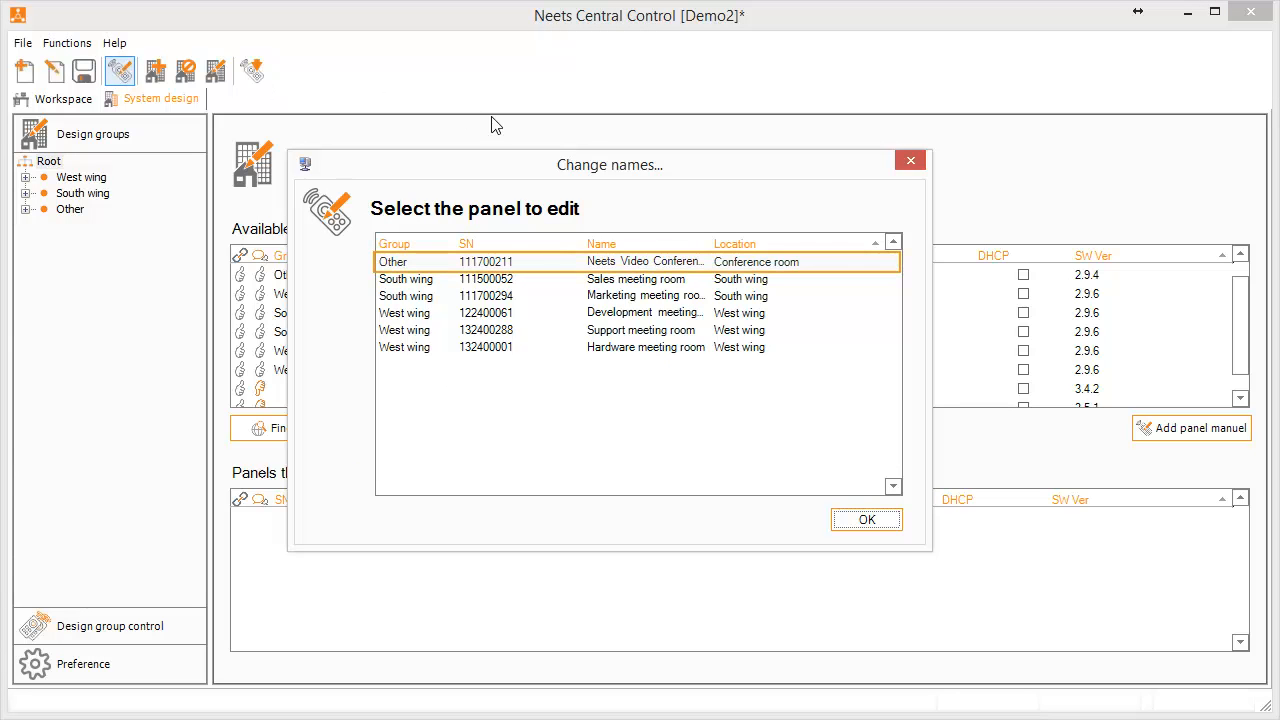
{"action": "double_click", "coordinate": [637, 261]}
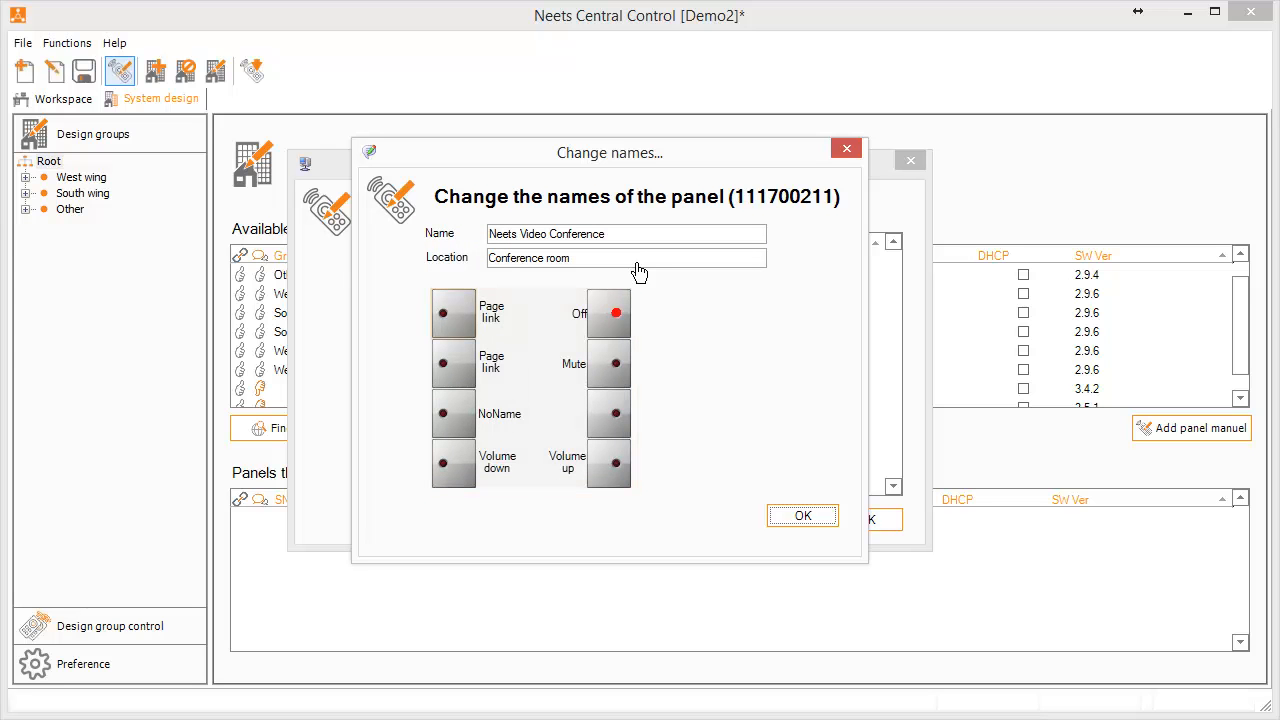
{"action": "left_click", "coordinate": [463, 318]}
{"action": "type", "text": "VGA"}
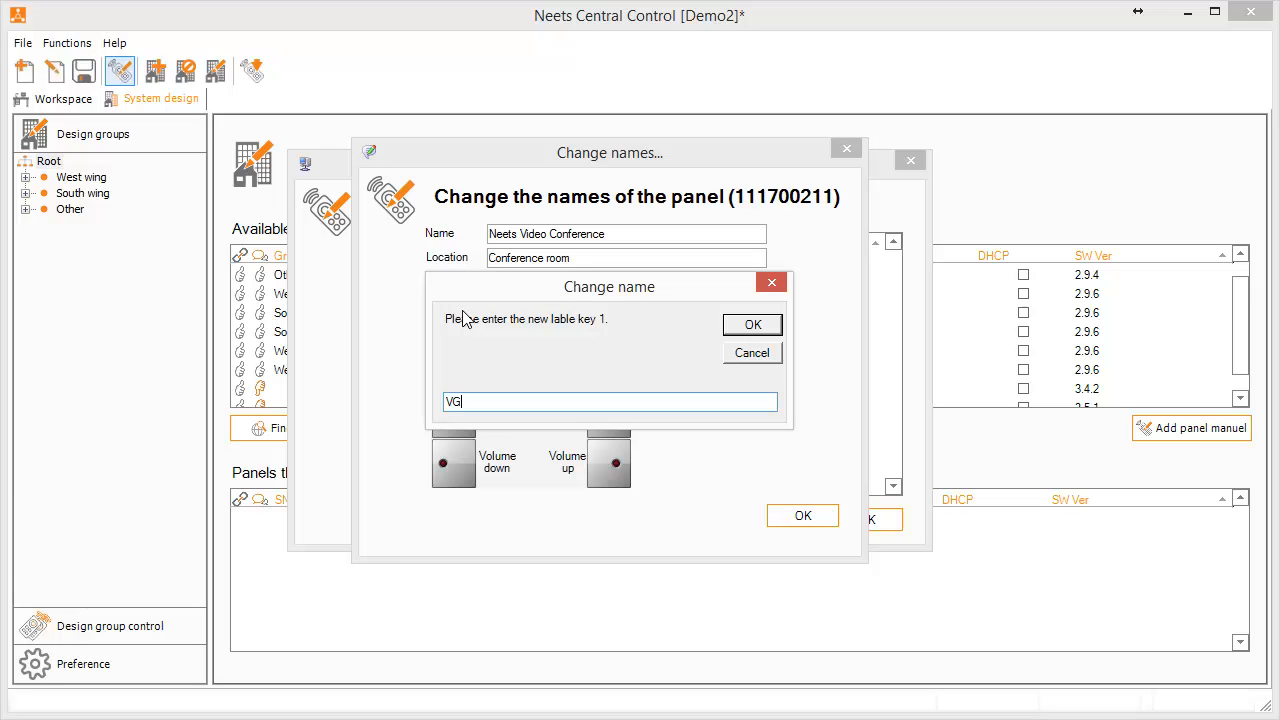
{"action": "left_click", "coordinate": [758, 326]}
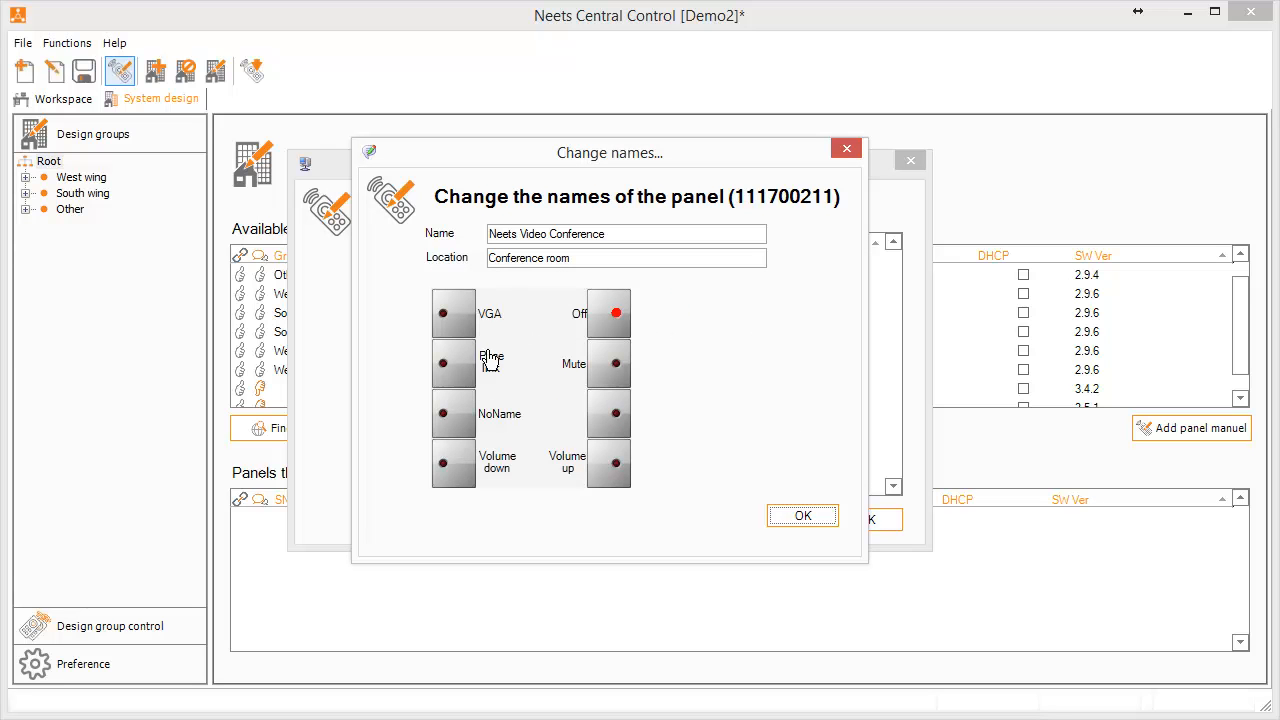
{"action": "left_click", "coordinate": [469, 378]}
{"action": "type", "text": "HDMI"}
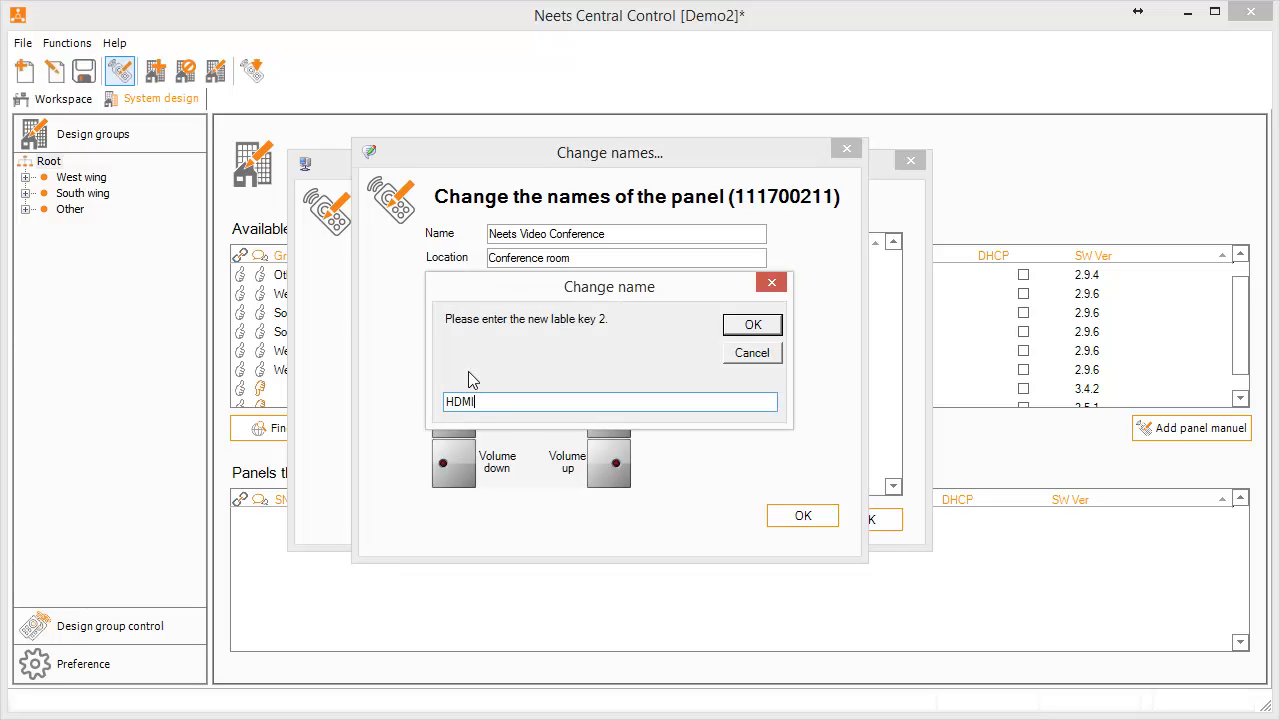
{"action": "left_click", "coordinate": [752, 325]}
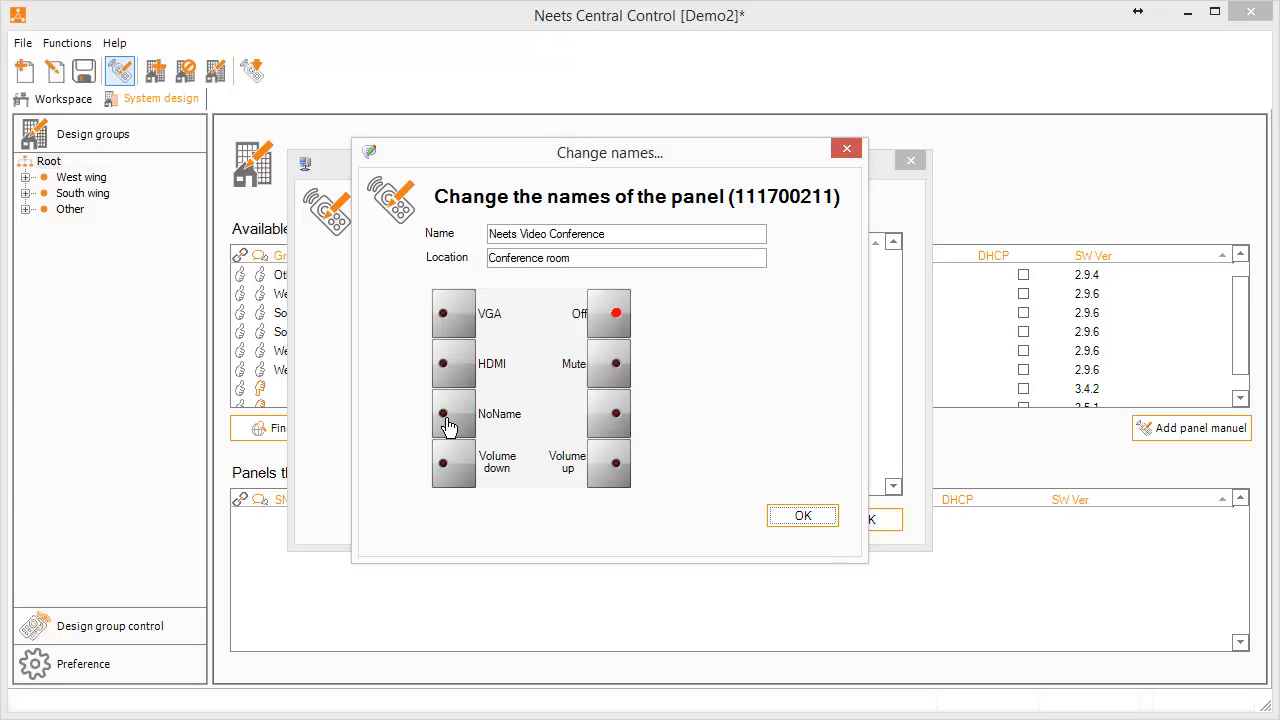
Label the third key 'Video Conf' and apply the panel's new names
{"action": "left_click", "coordinate": [447, 422]}
{"action": "type", "text": "Vid"}
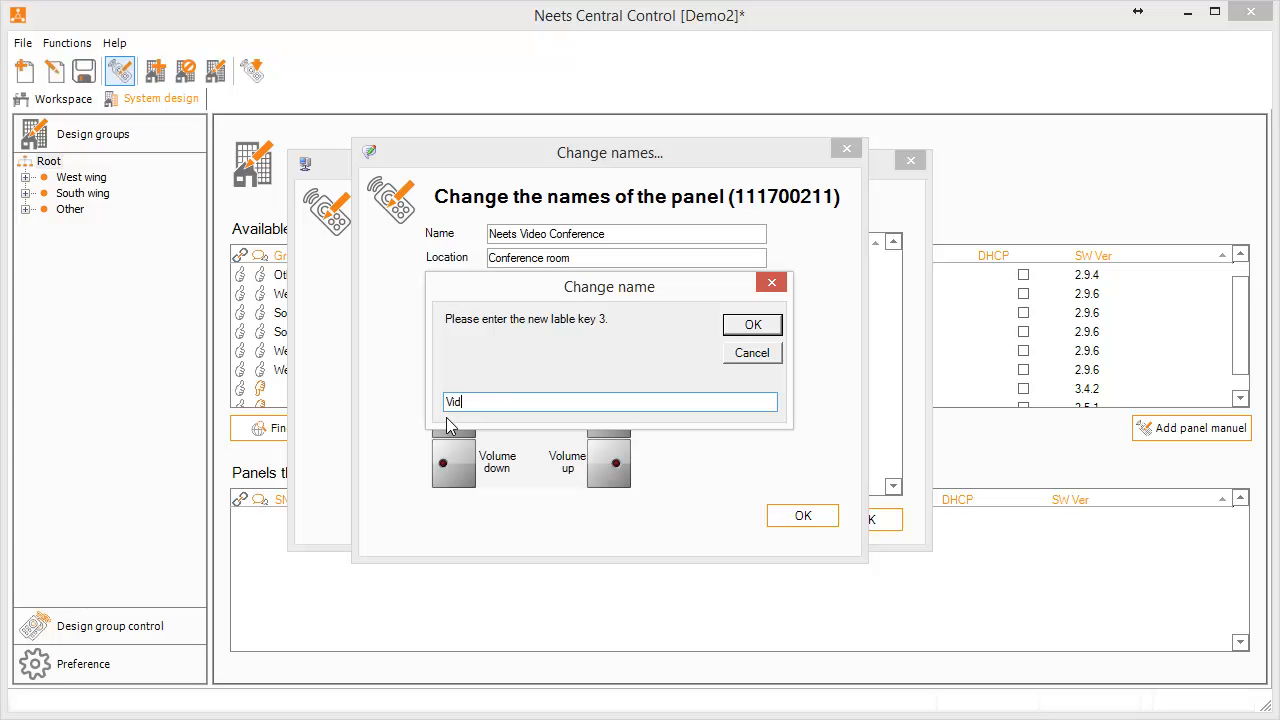
{"action": "type", "text": "eo Conf"}
{"action": "left_click", "coordinate": [755, 326]}
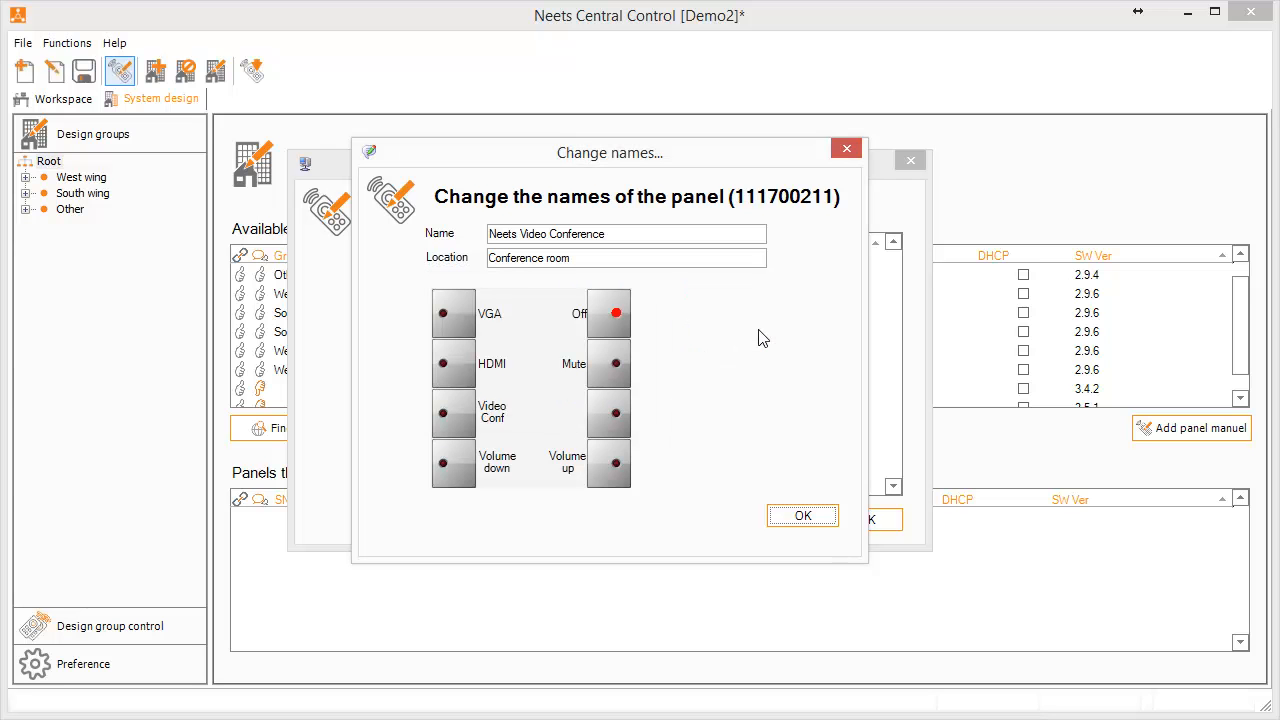
{"action": "left_click", "coordinate": [800, 518]}
{"action": "left_click", "coordinate": [857, 523]}
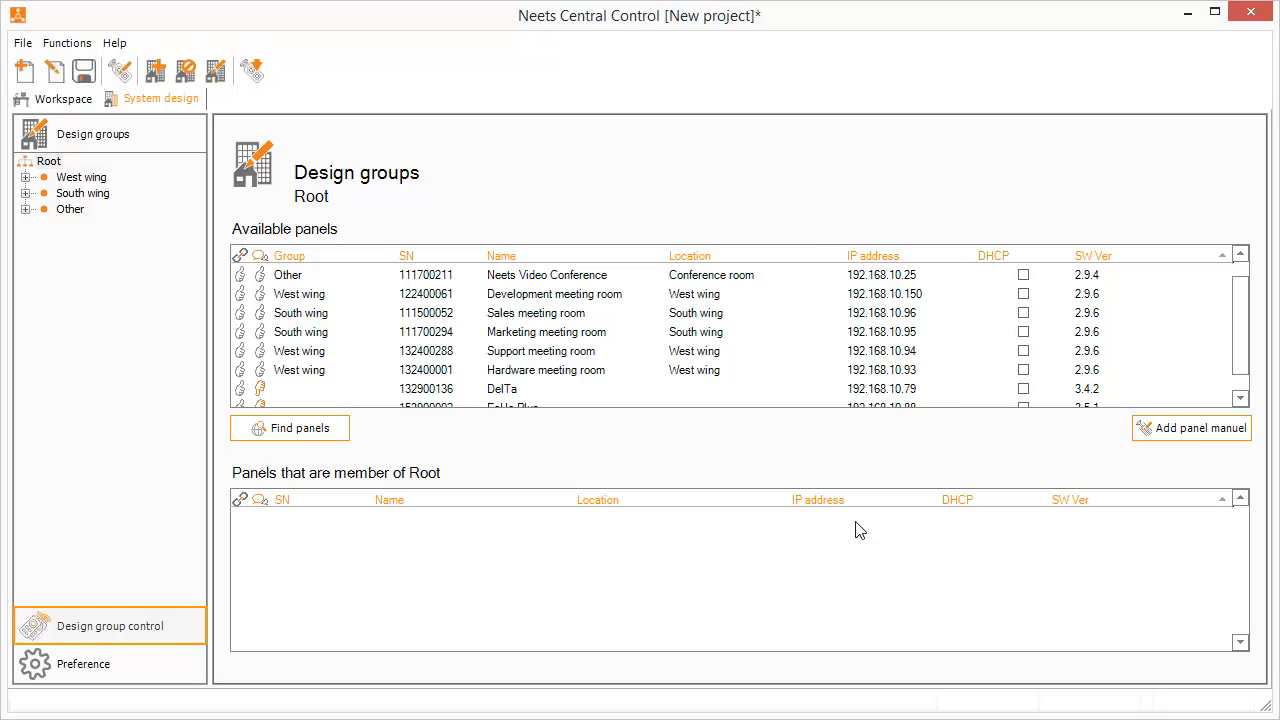
Show the West wing in Design group control, with its Mute, PC 1, Off and PC 2 keys
{"action": "left_click", "coordinate": [125, 634]}
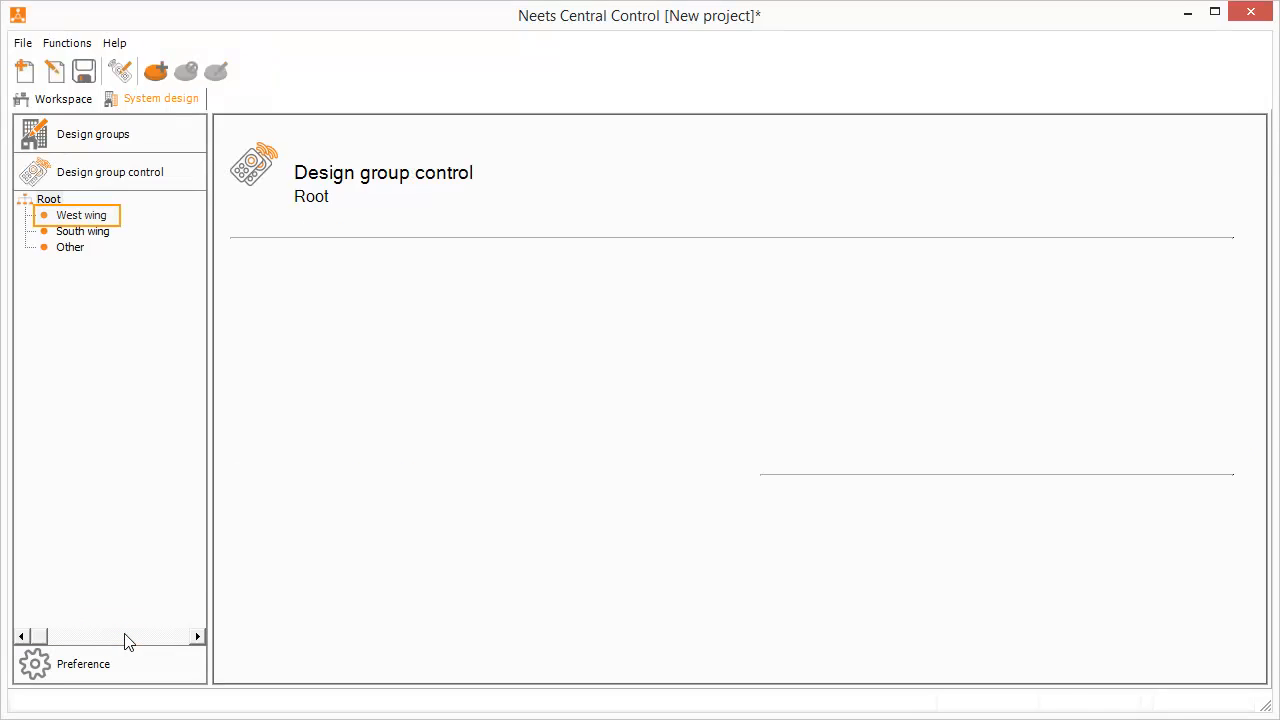
{"action": "left_click", "coordinate": [100, 218]}
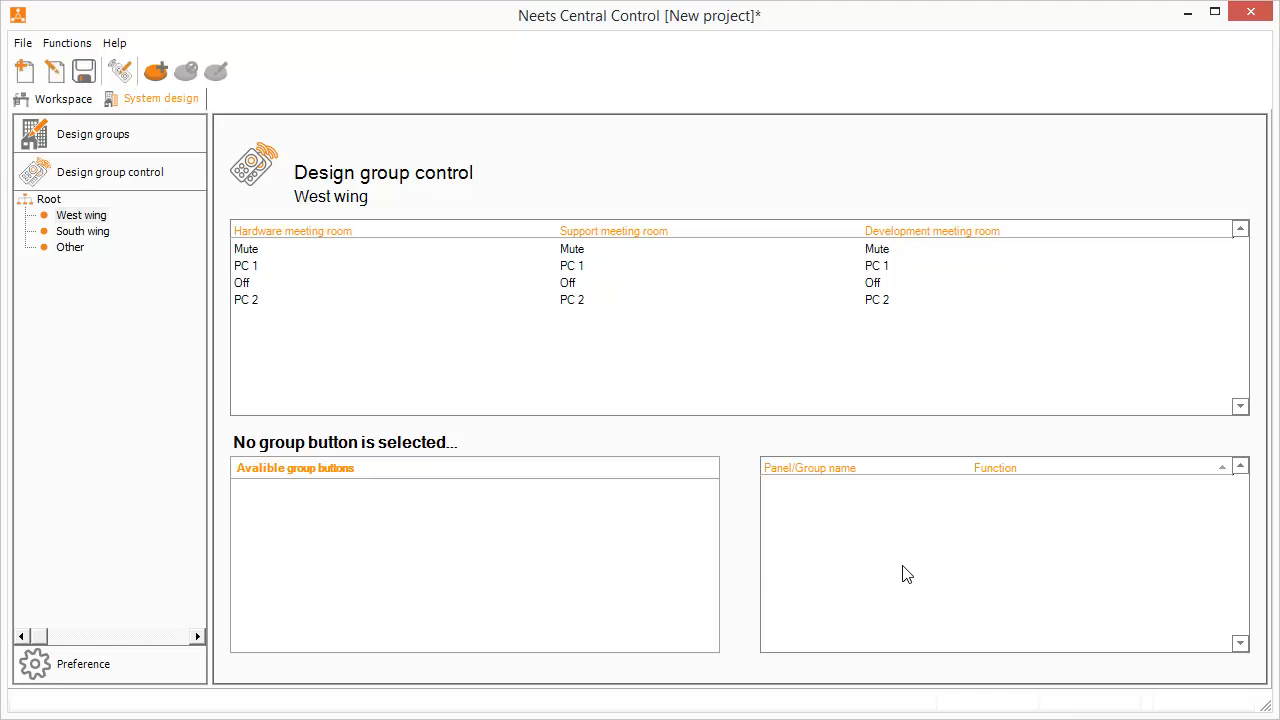
Add a new group button named 'Power West wing off'
{"action": "right_click", "coordinate": [422, 553]}
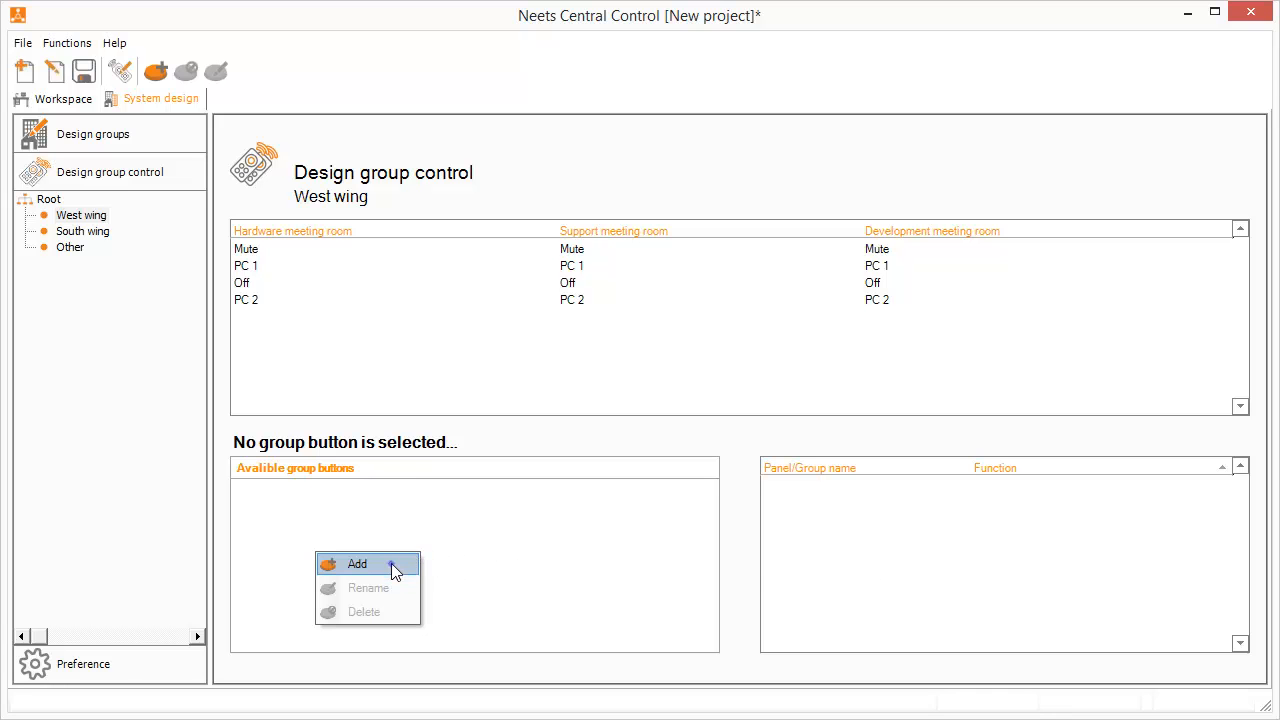
{"action": "left_click", "coordinate": [393, 566]}
{"action": "type", "text": "Power"}
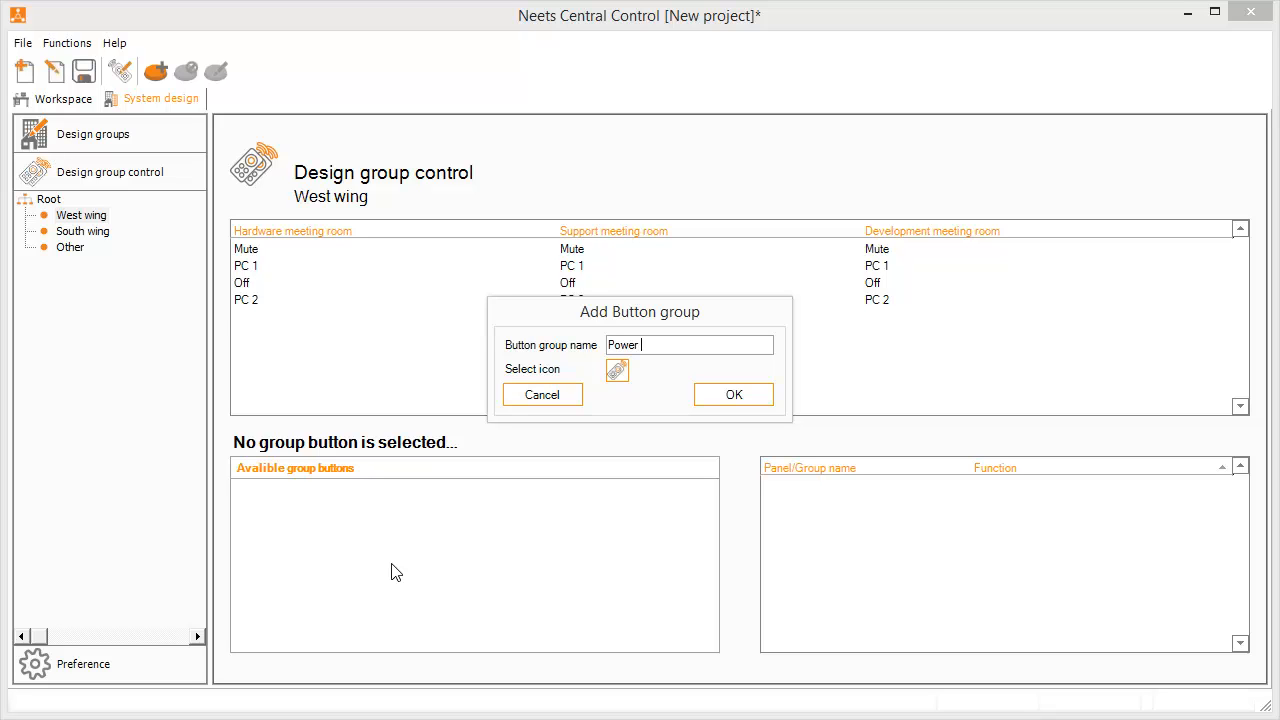
{"action": "type", "text": " West wing off"}
{"action": "left_click", "coordinate": [734, 395]}
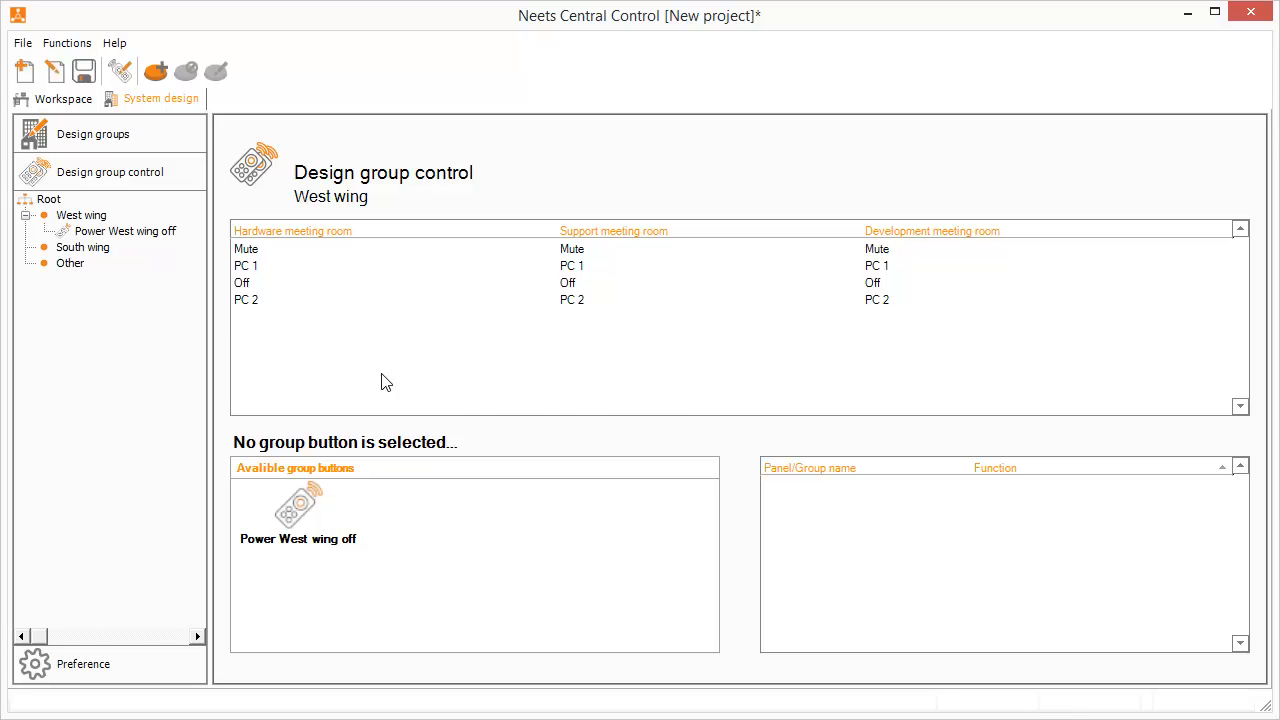
Map the Off key of the Hardware, Support and Development meeting rooms to Power West wing off
{"action": "left_click_drag", "start_coordinate": [242, 288], "coordinate": [318, 514]}
{"action": "left_click_drag", "start_coordinate": [571, 286], "coordinate": [300, 545]}
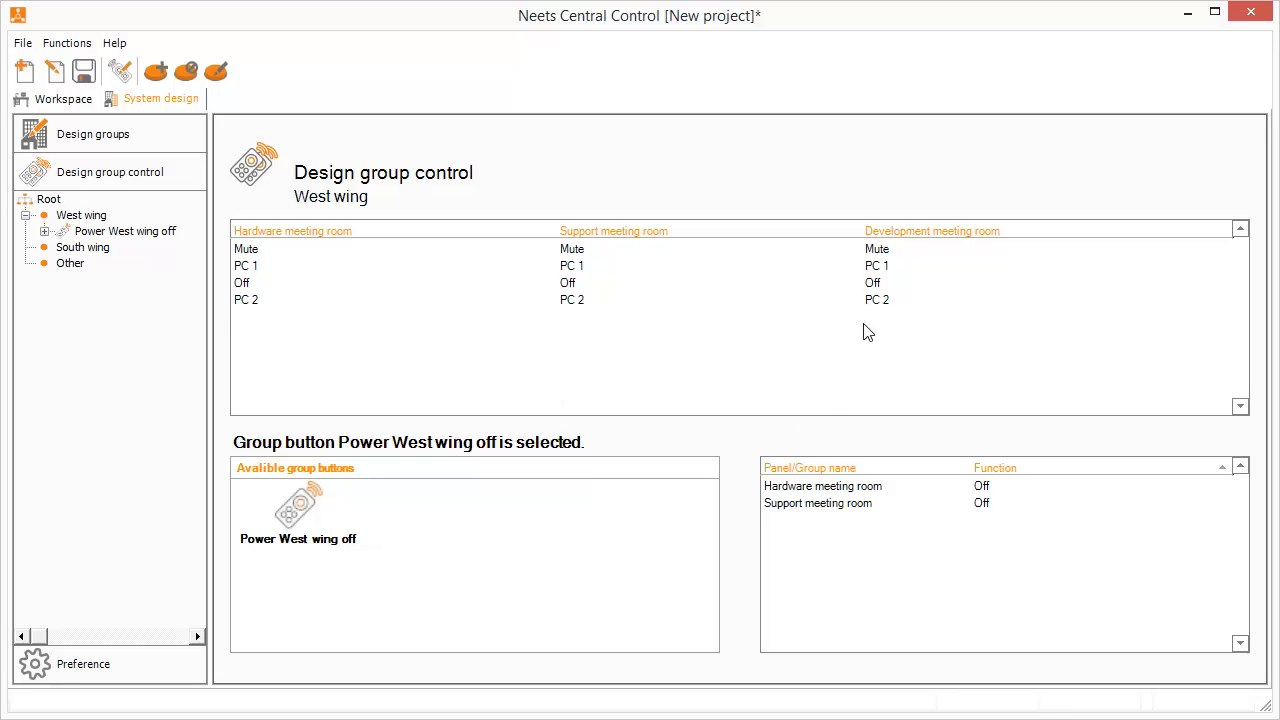
{"action": "left_click_drag", "start_coordinate": [870, 287], "coordinate": [296, 528]}
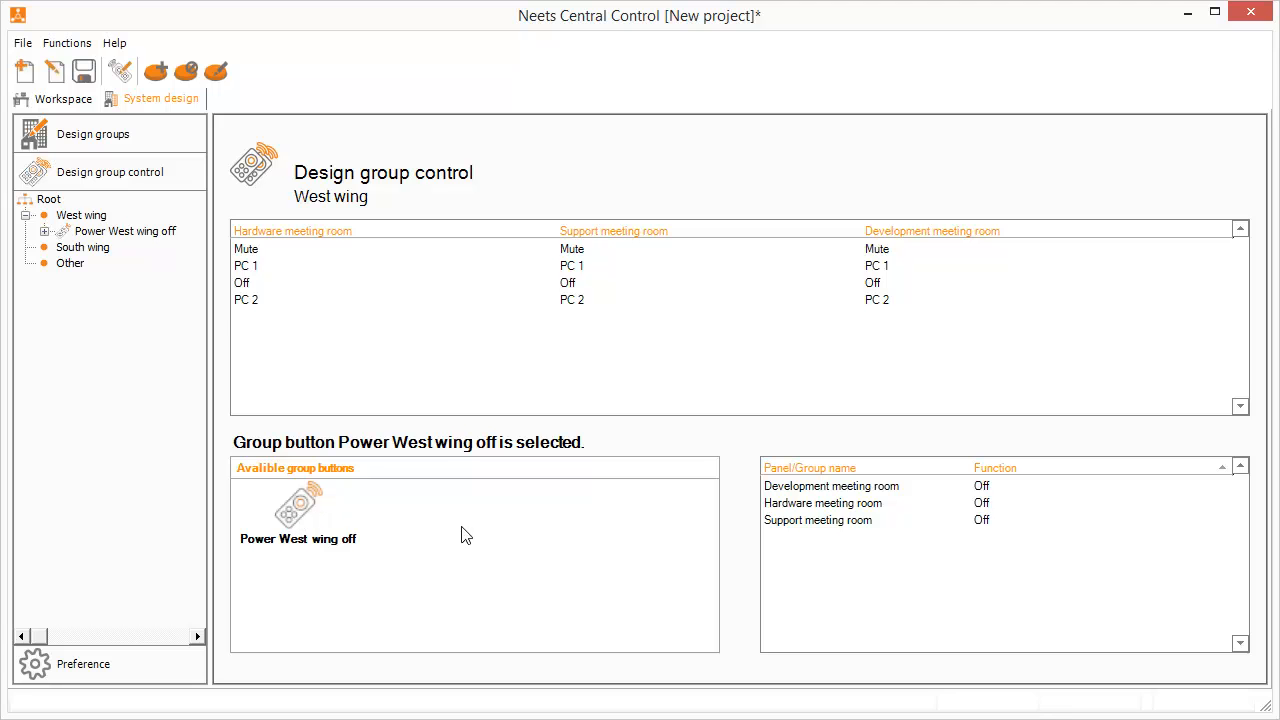
Add a 'Power West wing on' group button and assign the Development meeting room's key to it
{"action": "right_click", "coordinate": [490, 548]}
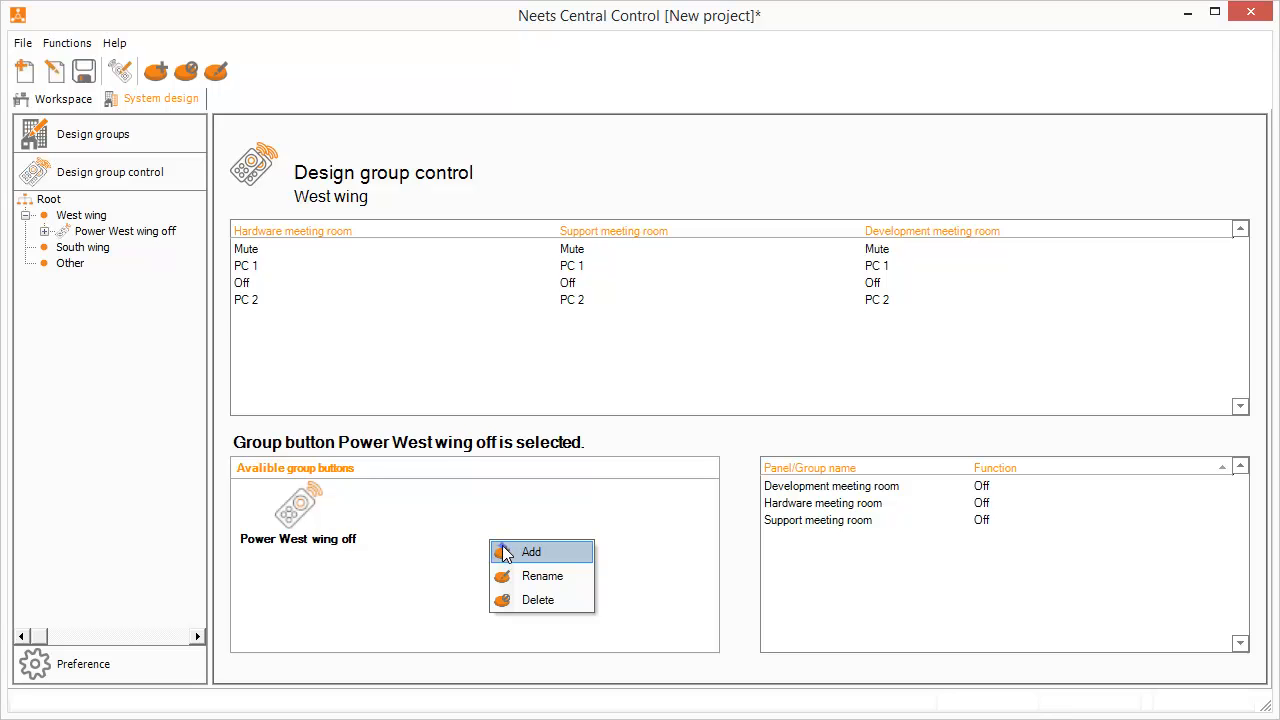
{"action": "left_click", "coordinate": [505, 549]}
{"action": "type", "text": "Powe"}
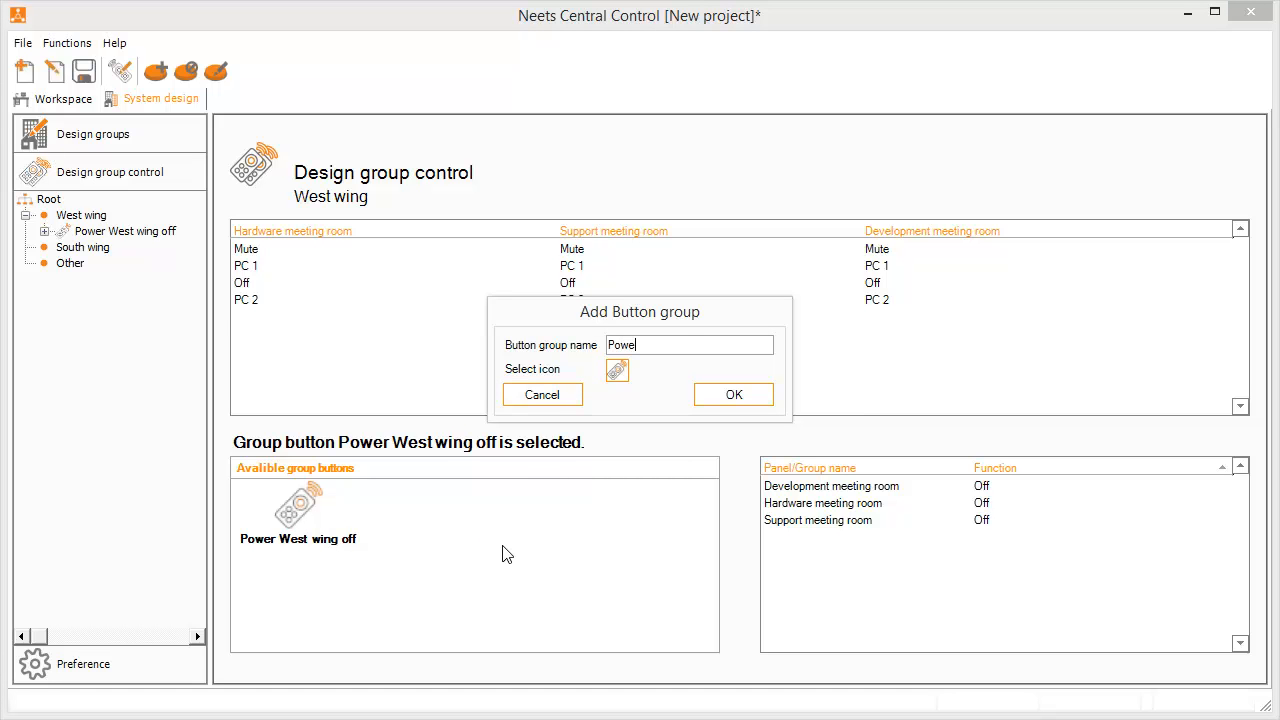
{"action": "type", "text": "r West wing on"}
{"action": "left_click", "coordinate": [752, 396]}
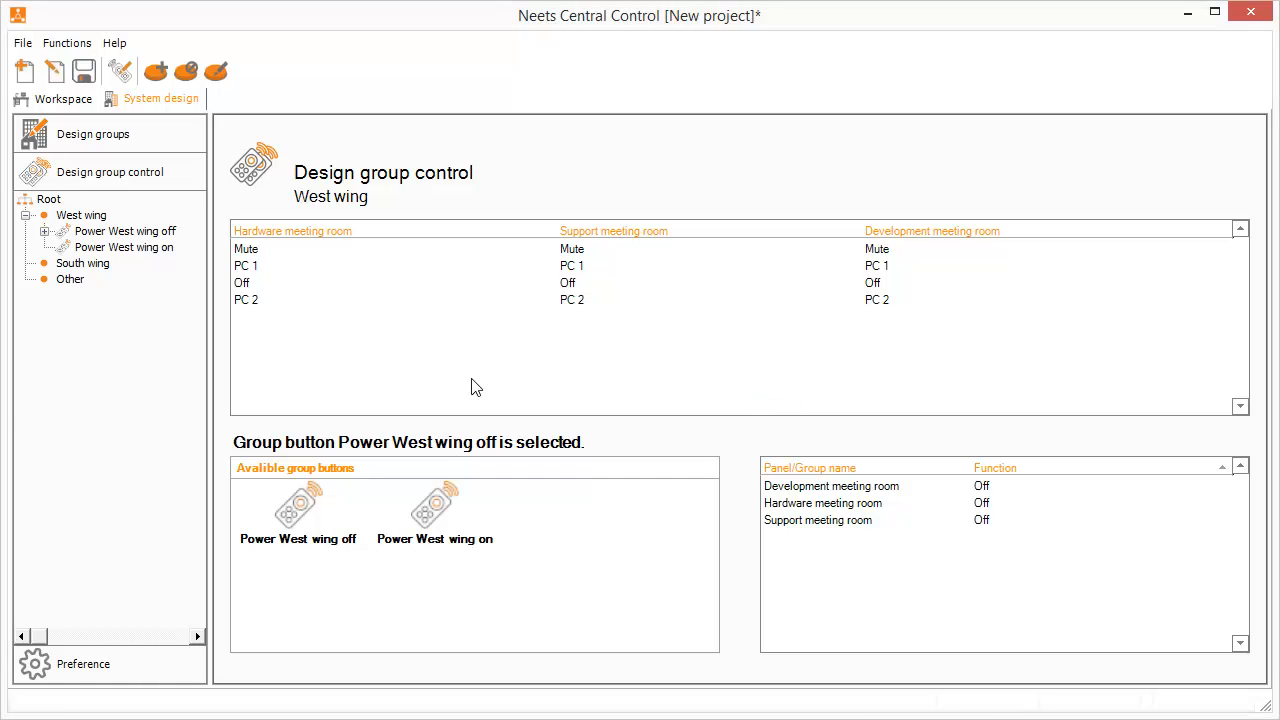
{"action": "mouse_move", "coordinate": [450, 495]}
{"action": "left_mouse_down"}
{"action": "mouse_move", "coordinate": [490, 495]}
{"action": "mouse_move", "coordinate": [572, 275]}
{"action": "mouse_move", "coordinate": [580, 289]}
{"action": "mouse_move", "coordinate": [447, 502]}
{"action": "left_mouse_up"}
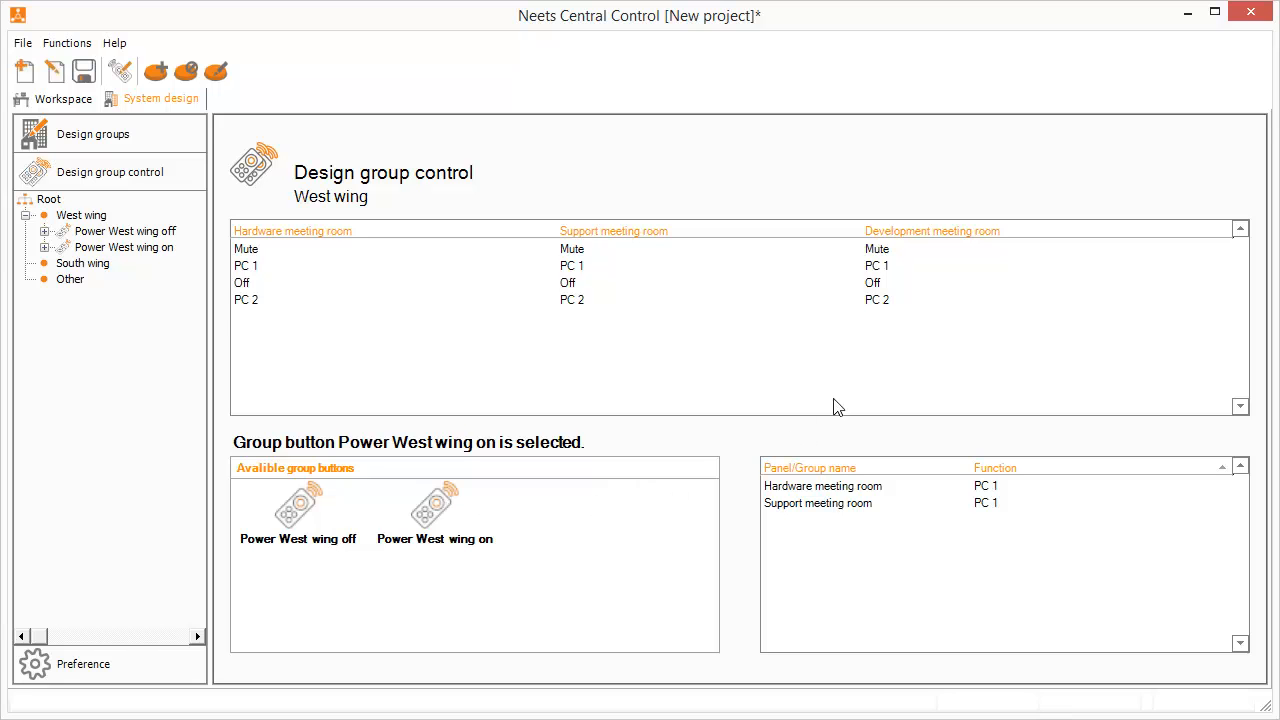
{"action": "left_click_drag", "start_coordinate": [884, 284], "coordinate": [410, 528]}
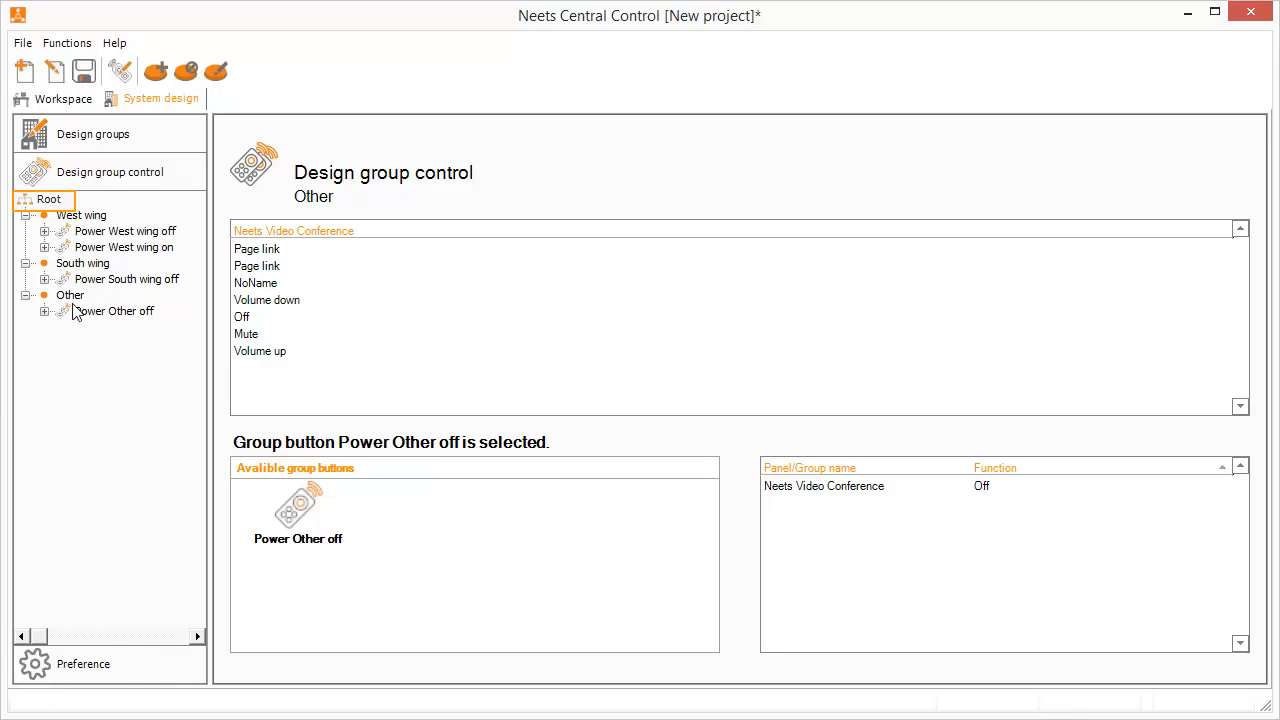
Add a group button named 'Power ALL off' at Root
{"action": "left_click", "coordinate": [47, 202]}
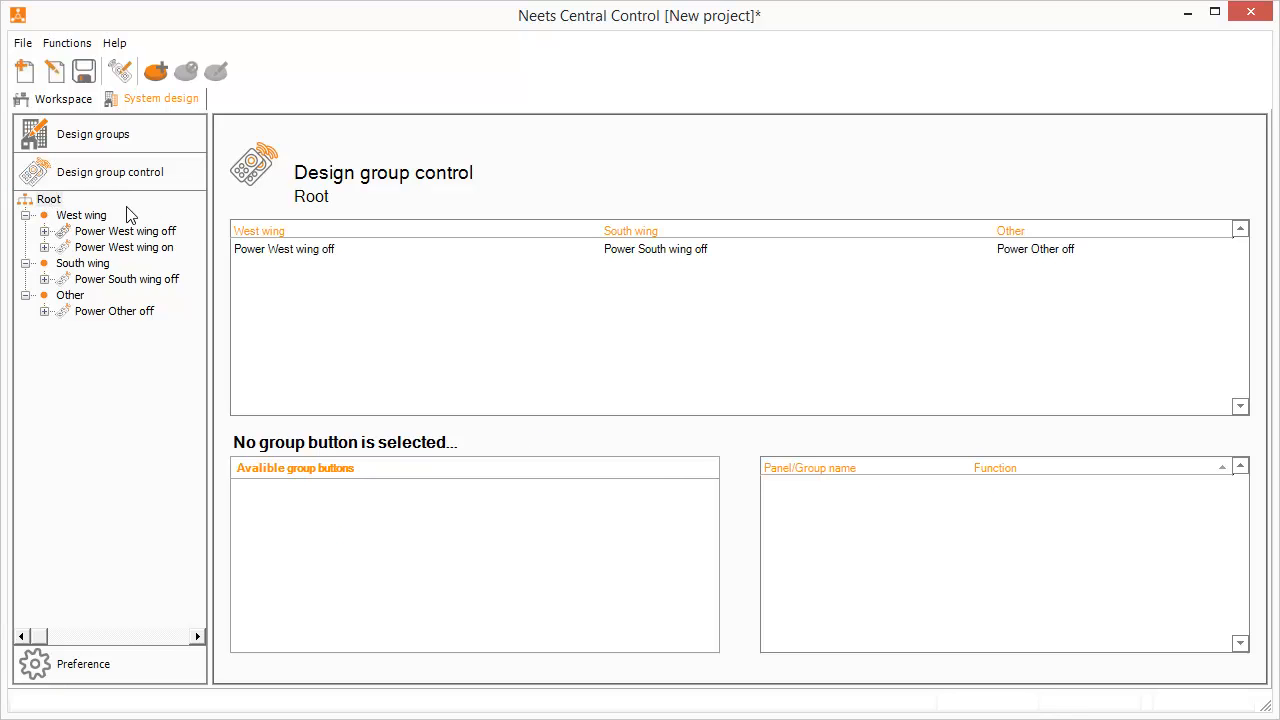
{"action": "right_click", "coordinate": [334, 577]}
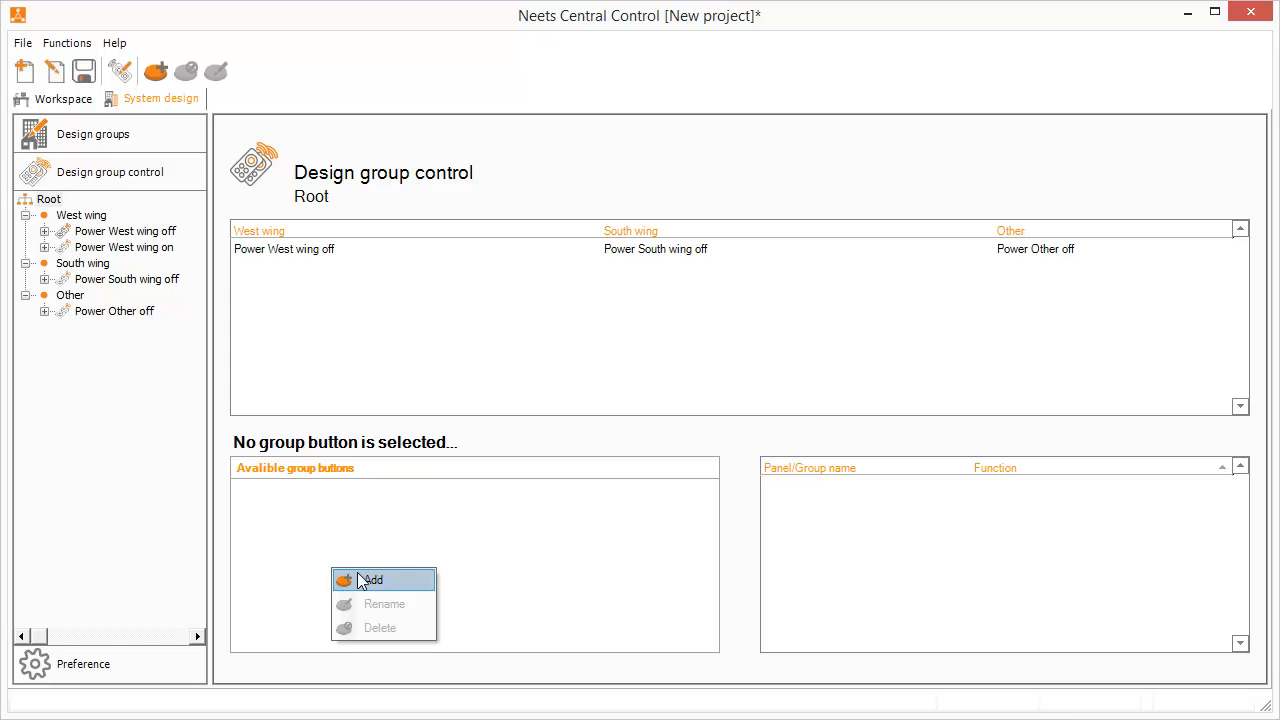
{"action": "left_click", "coordinate": [366, 581]}
{"action": "type", "text": "Power ALL off"}
{"action": "left_click", "coordinate": [733, 398]}
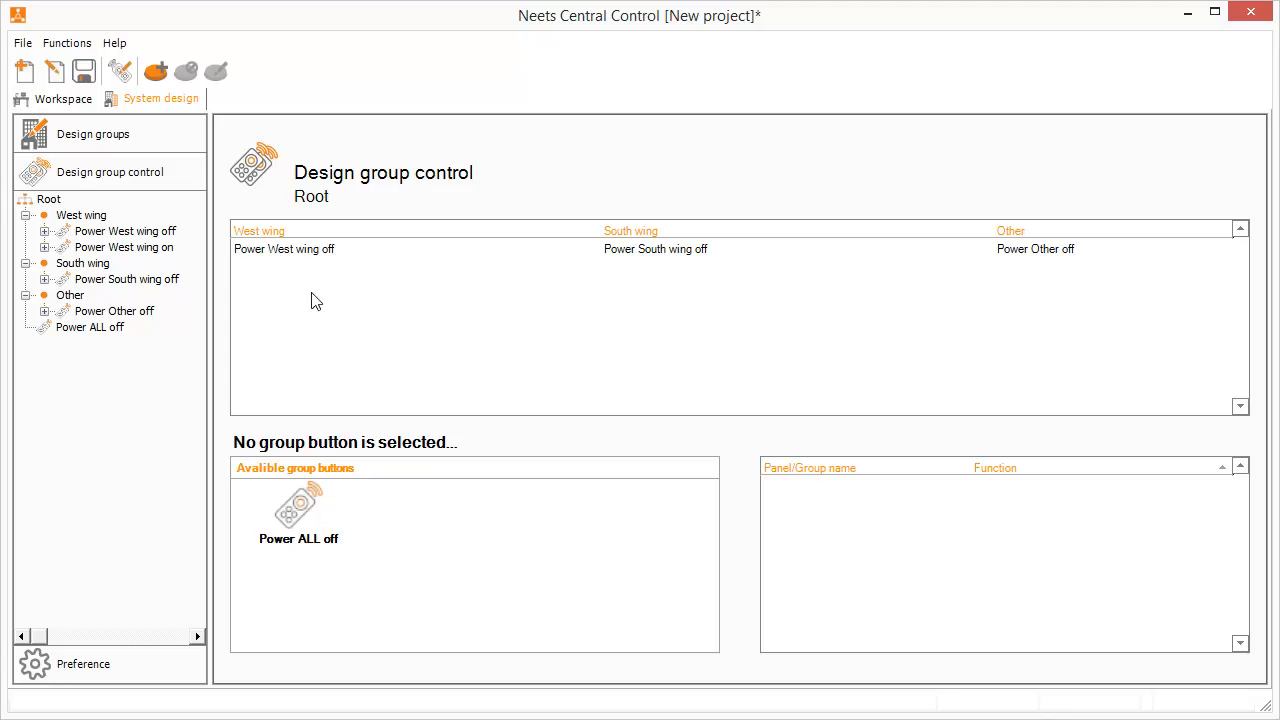
Make Power ALL off trigger Power West wing off, Power South wing off and Power Other off
{"action": "left_click_drag", "start_coordinate": [305, 258], "coordinate": [297, 518]}
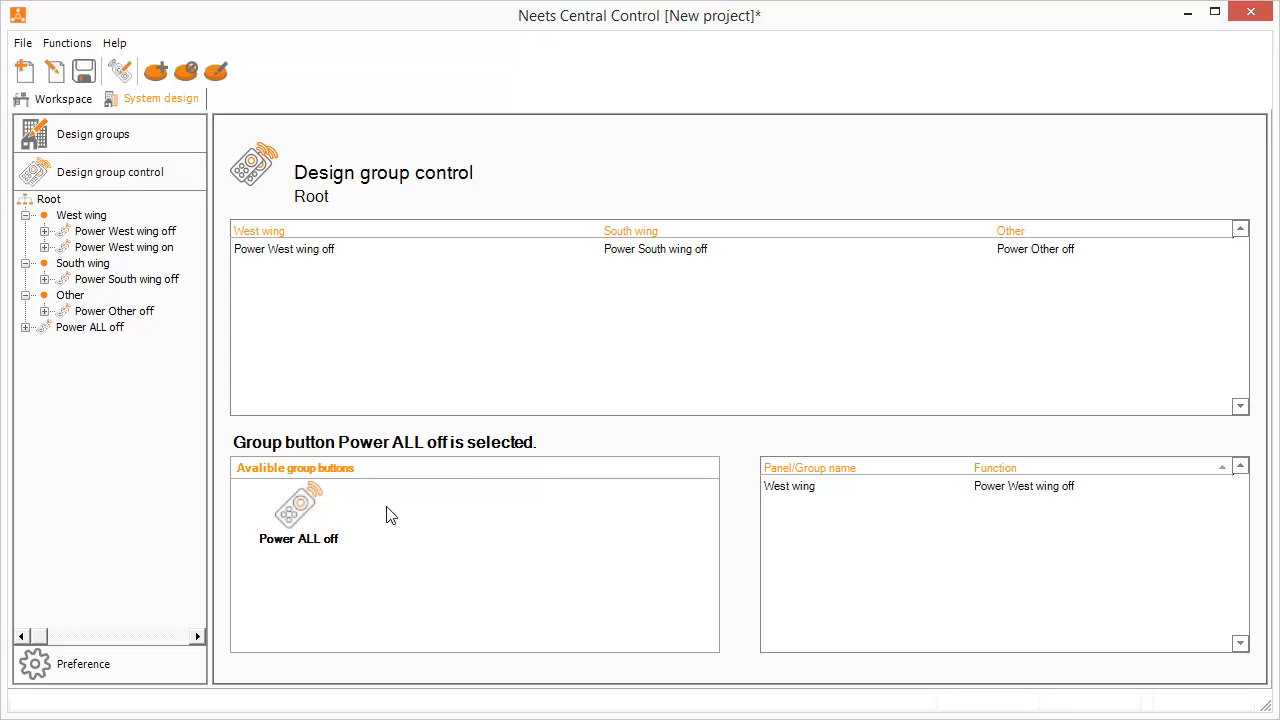
{"action": "left_click_drag", "start_coordinate": [680, 258], "coordinate": [293, 548]}
{"action": "left_click_drag", "start_coordinate": [1040, 258], "coordinate": [313, 546]}
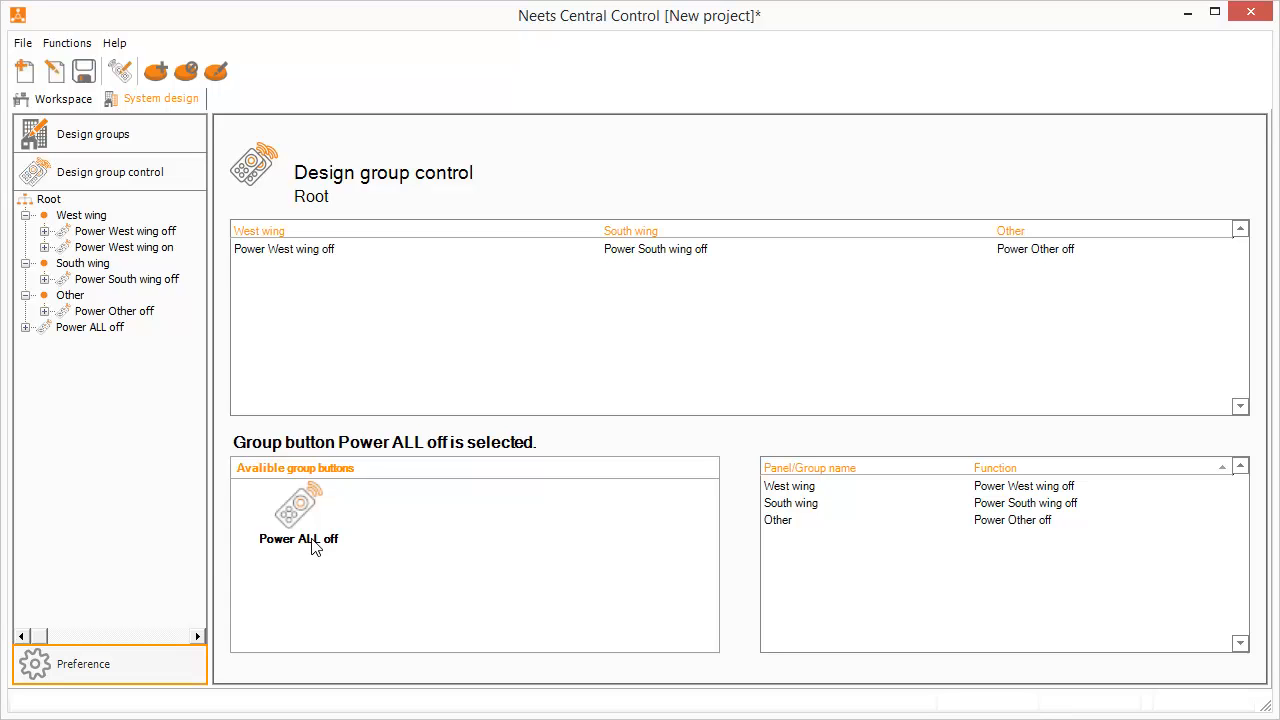
Go from Preference back to the Workspace overview showing all six panels
{"action": "left_click", "coordinate": [85, 670]}
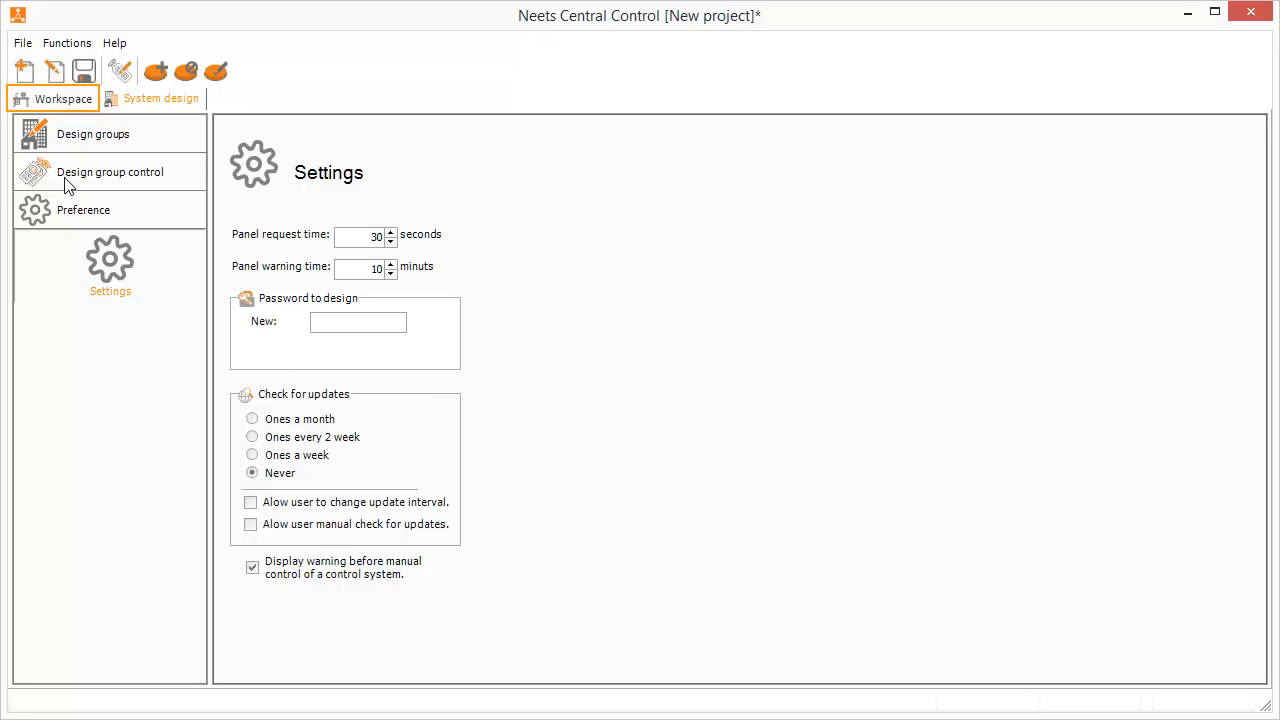
{"action": "left_click", "coordinate": [56, 95]}
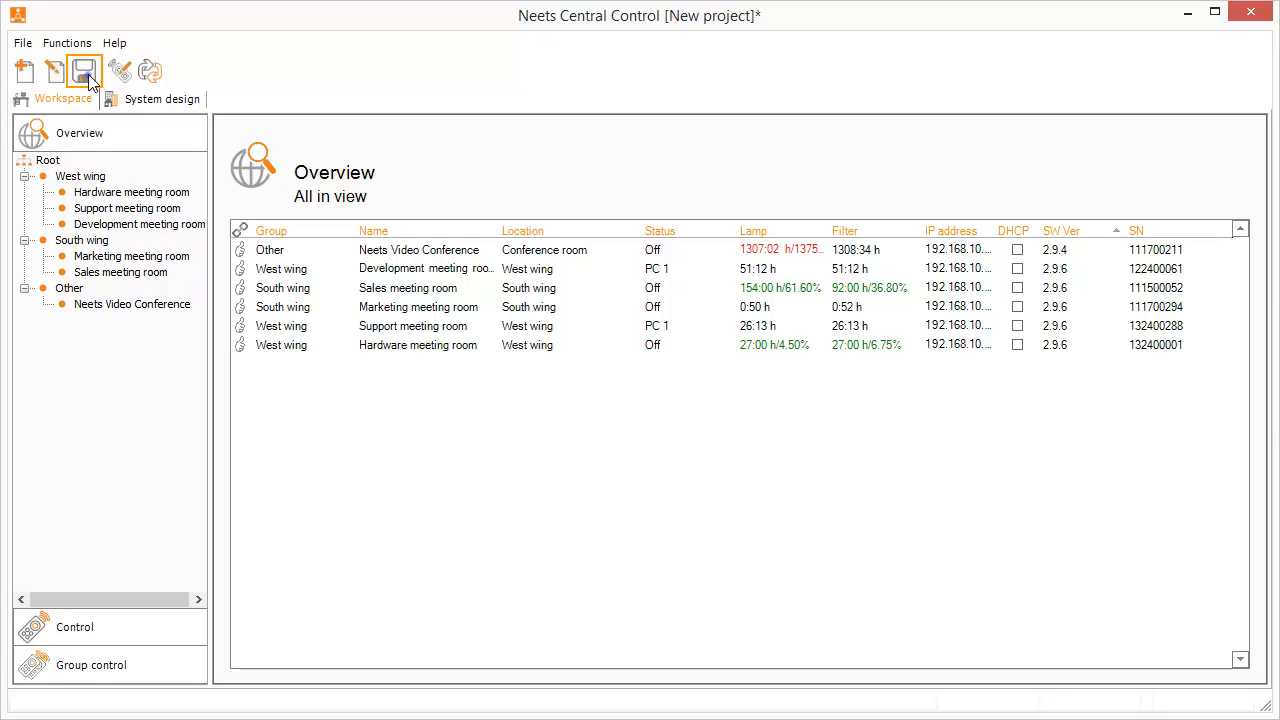
Save the project with the file name 'Demo2'
{"action": "left_click", "coordinate": [84, 72]}
{"action": "type", "text": "Demo"}
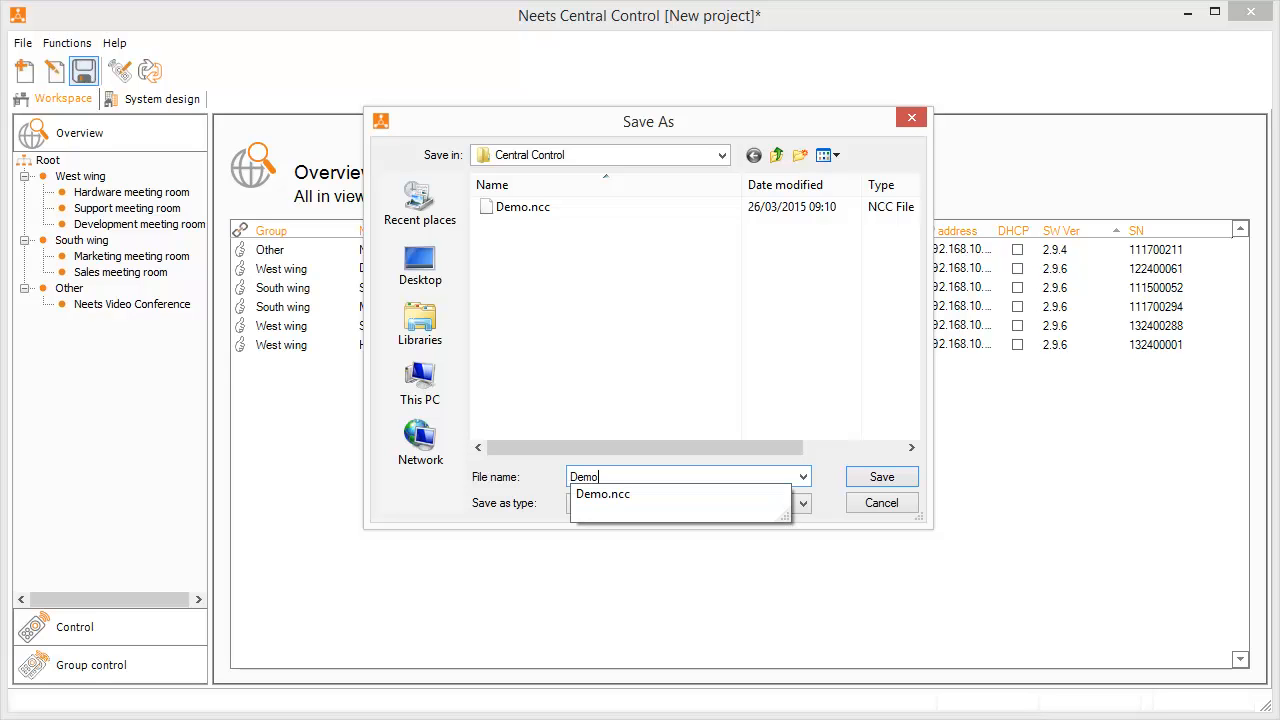
{"action": "type", "text": "2"}
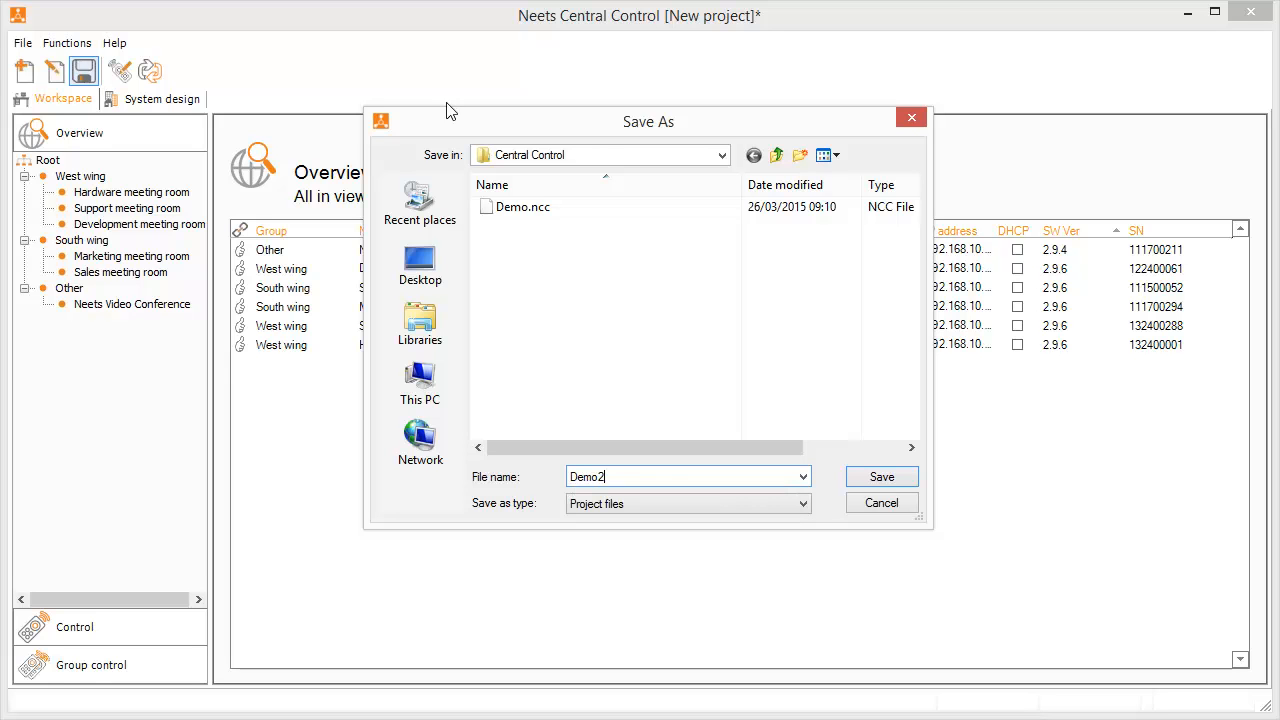
{"action": "left_click", "coordinate": [872, 480]}
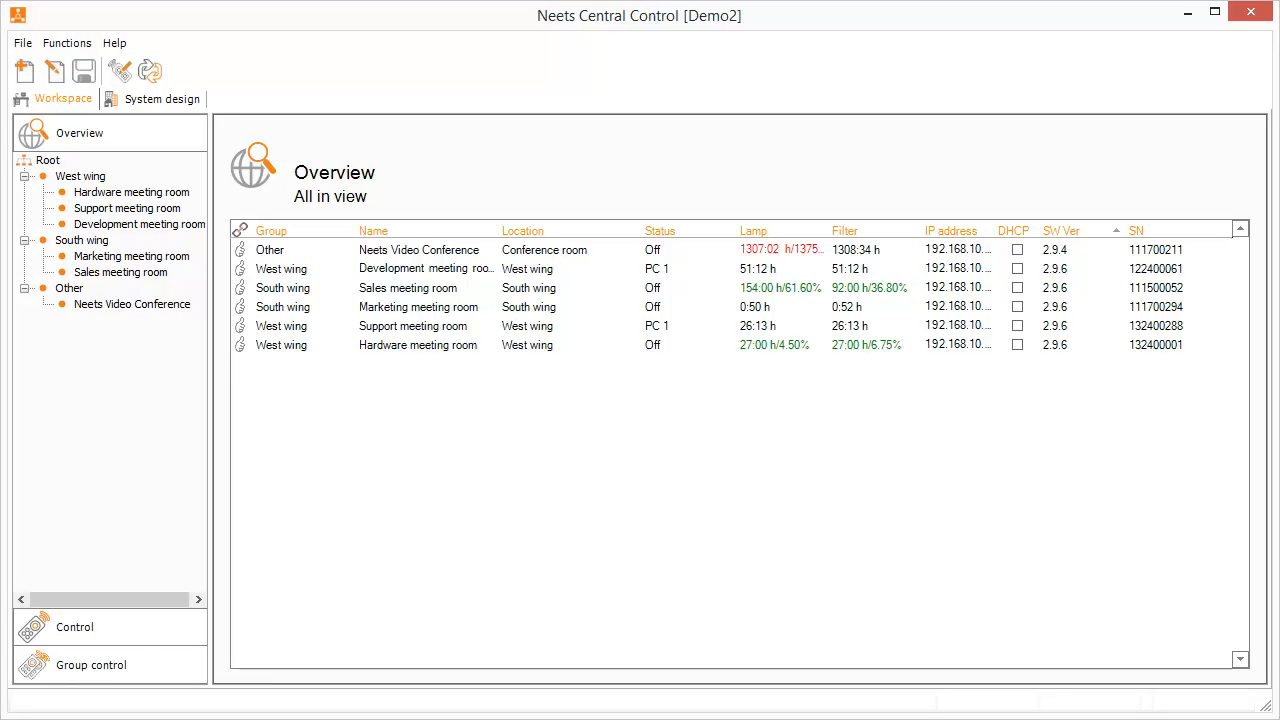